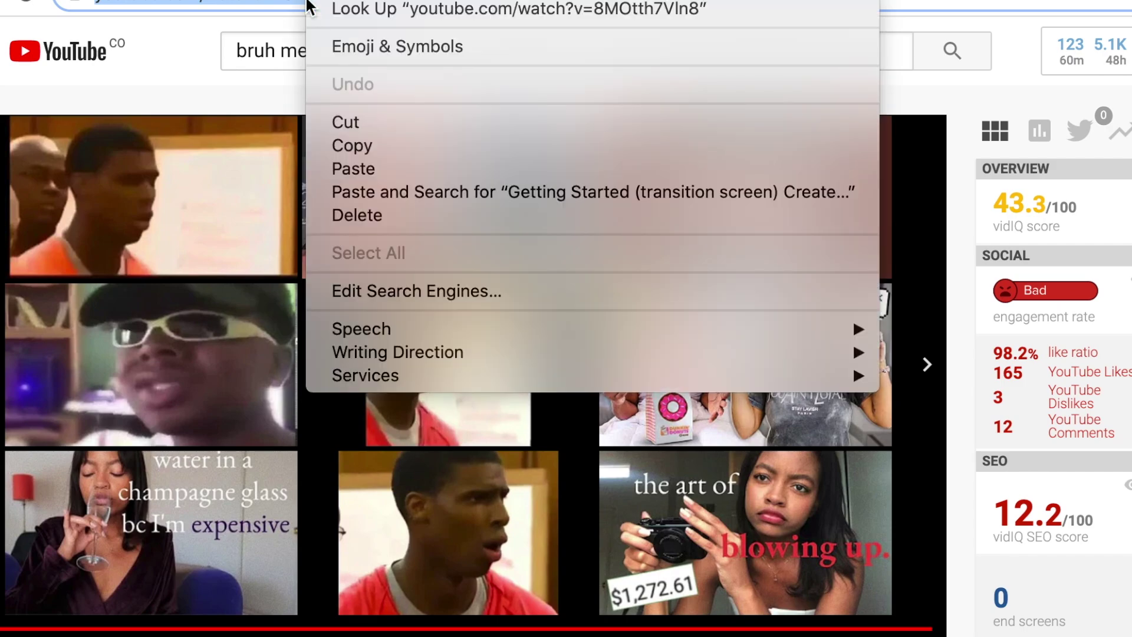
# - Copy the BRUH meme video's YouTube link and enter it as the media link in the Flvto YouTube-to-MP4 converter
pyautogui.click(379, 144)
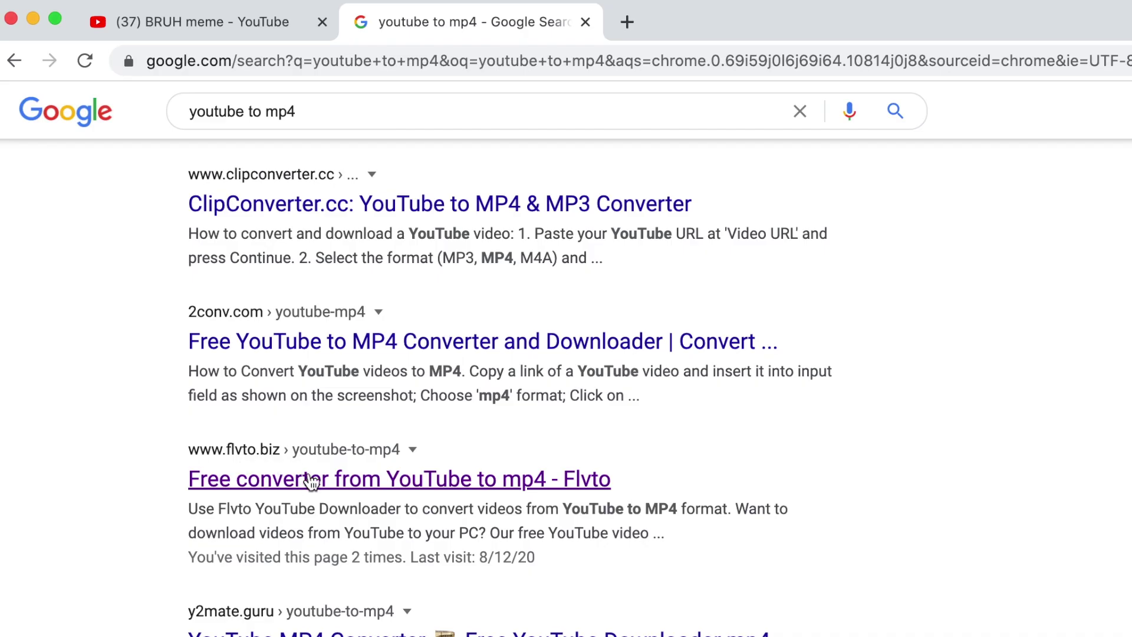
pyautogui.click(352, 492)
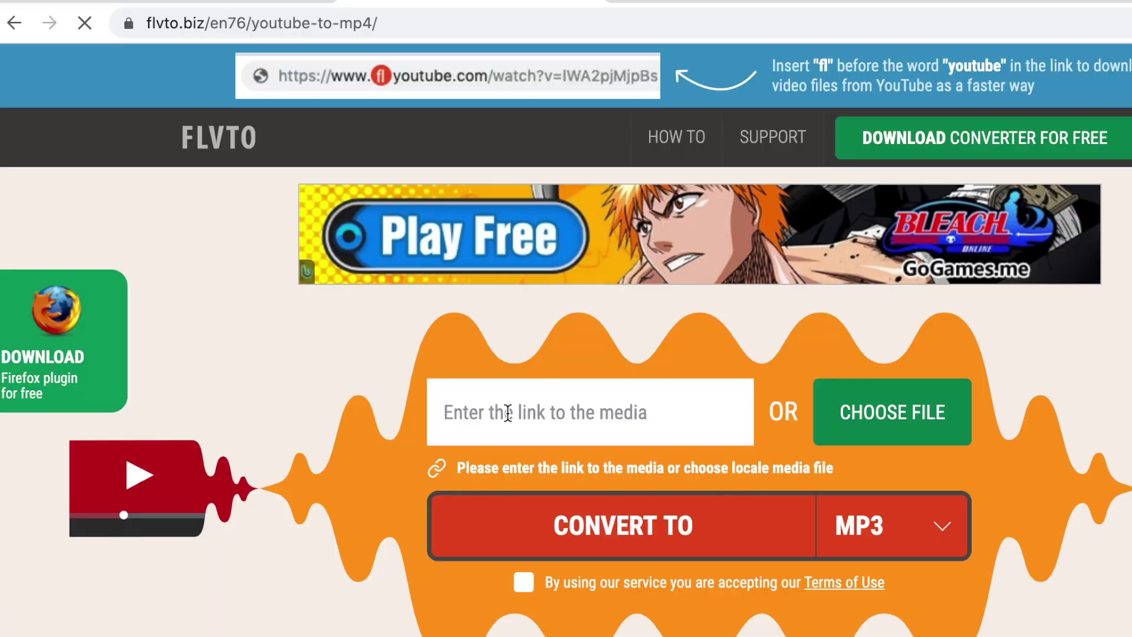
pyautogui.click(510, 413)
pyautogui.rightClick(510, 409)
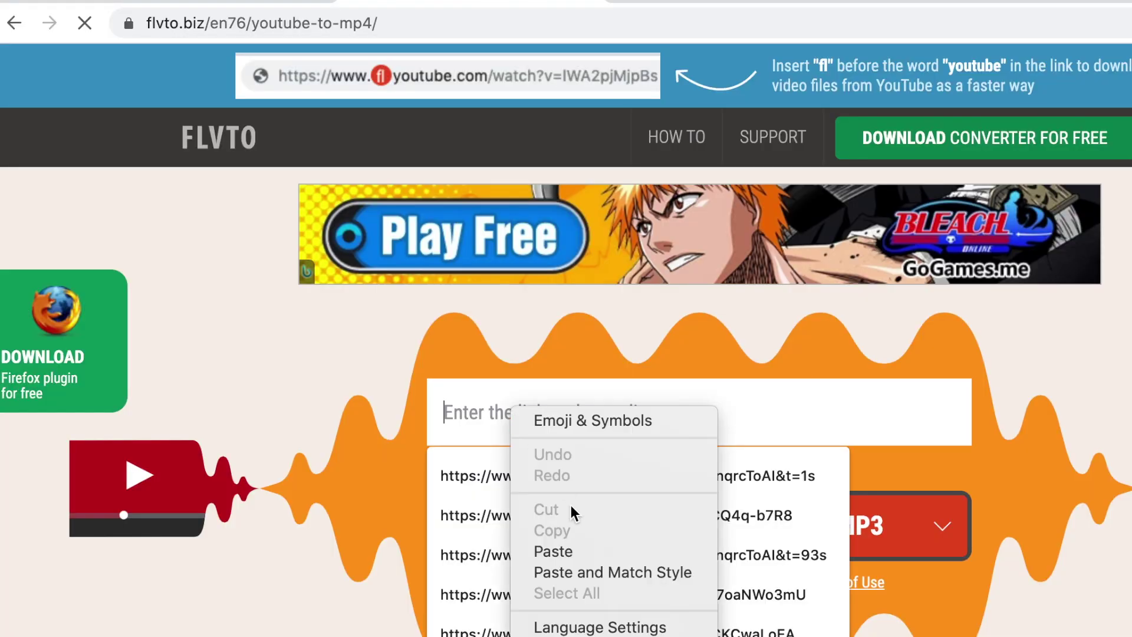
pyautogui.click(572, 550)
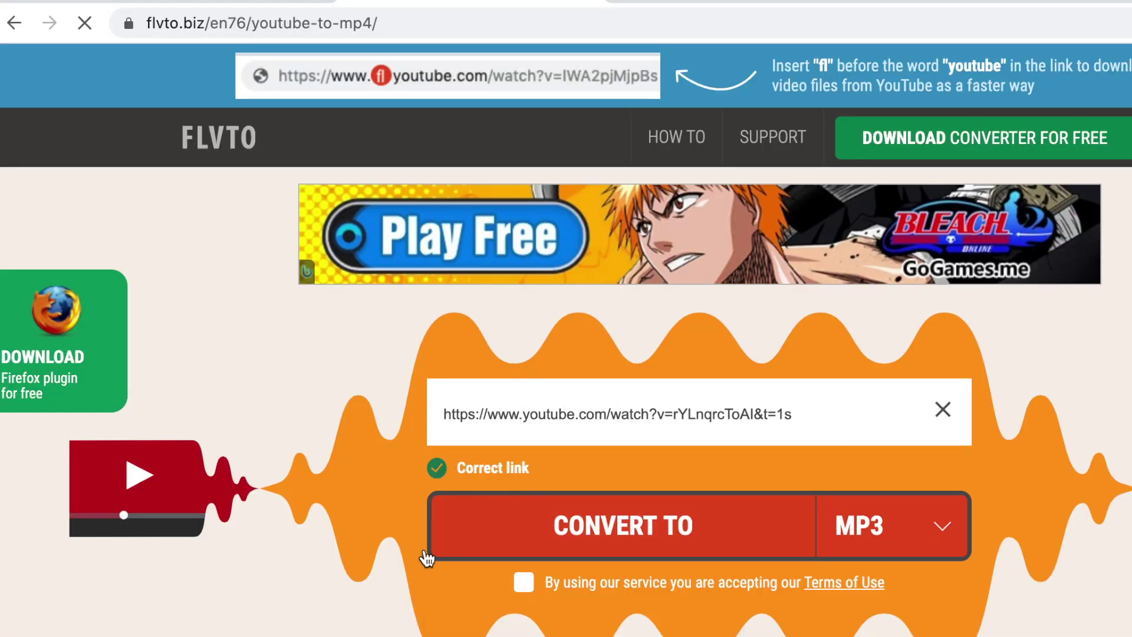
# - Accept the converter's terms of use, choose MP4 as the output format and convert the video
pyautogui.click(524, 583)
pyautogui.click(946, 430)
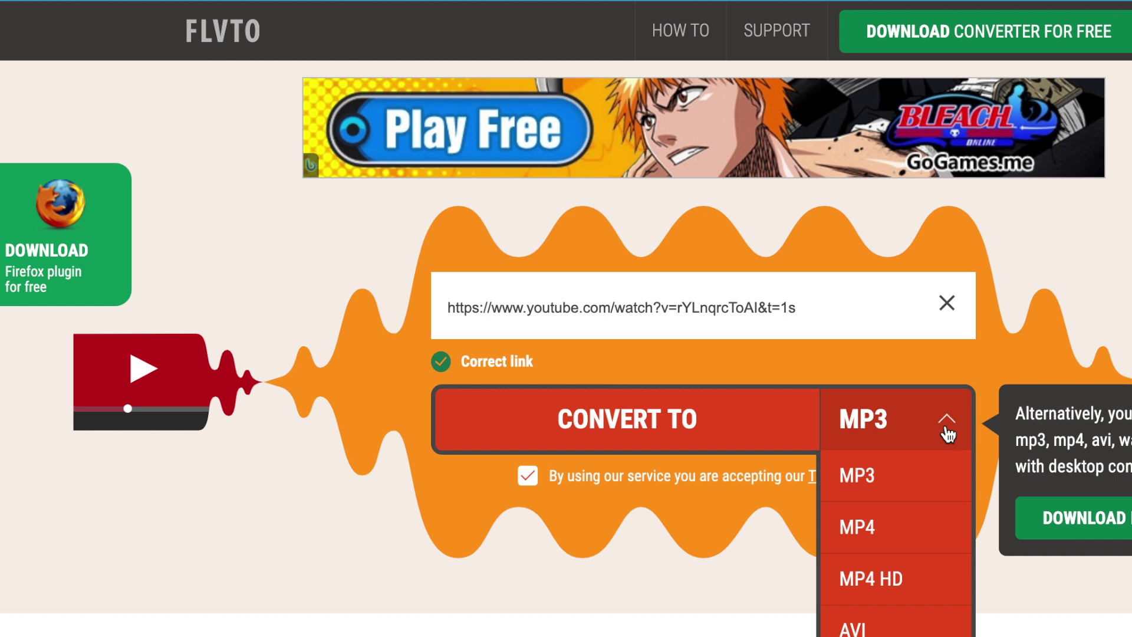
pyautogui.click(905, 548)
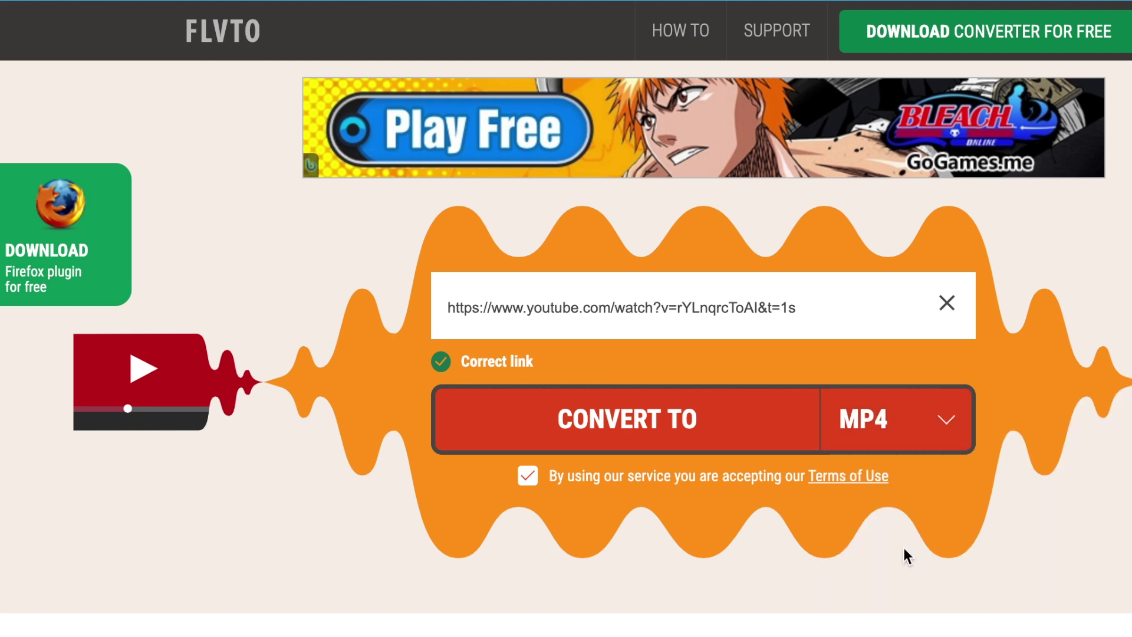
pyautogui.click(600, 413)
pyautogui.click(467, 441)
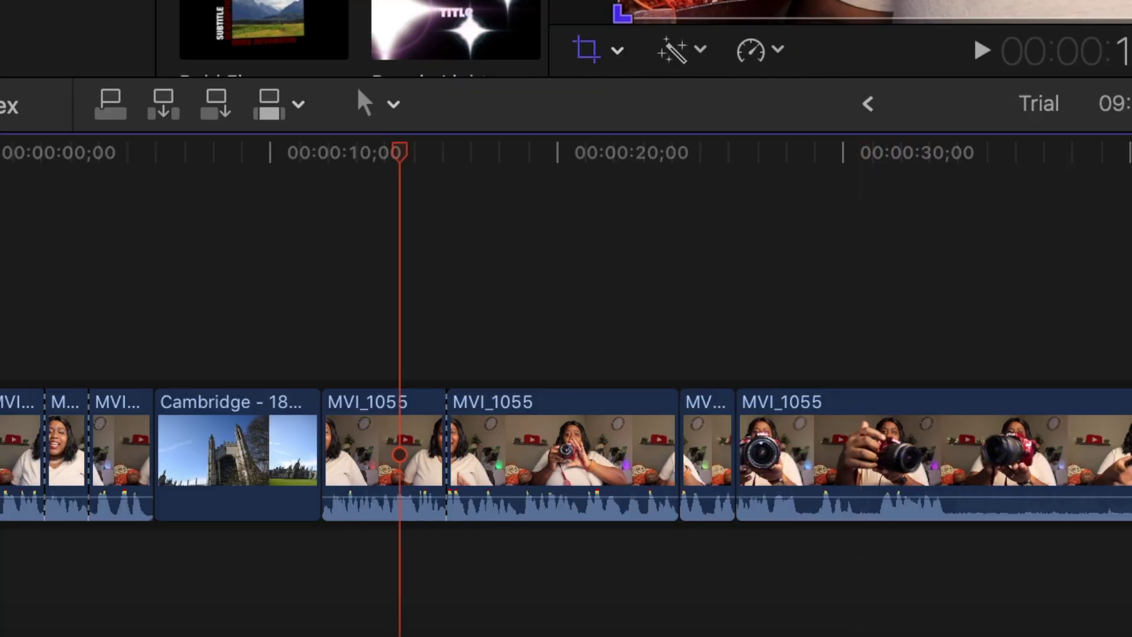
# - In Final Cut Pro, insert the short meme clip between the two MVI_1055 clips after the Cambridge clip and play back the cut
pyautogui.moveTo(557, 377); pyautogui.dragTo(451, 398)
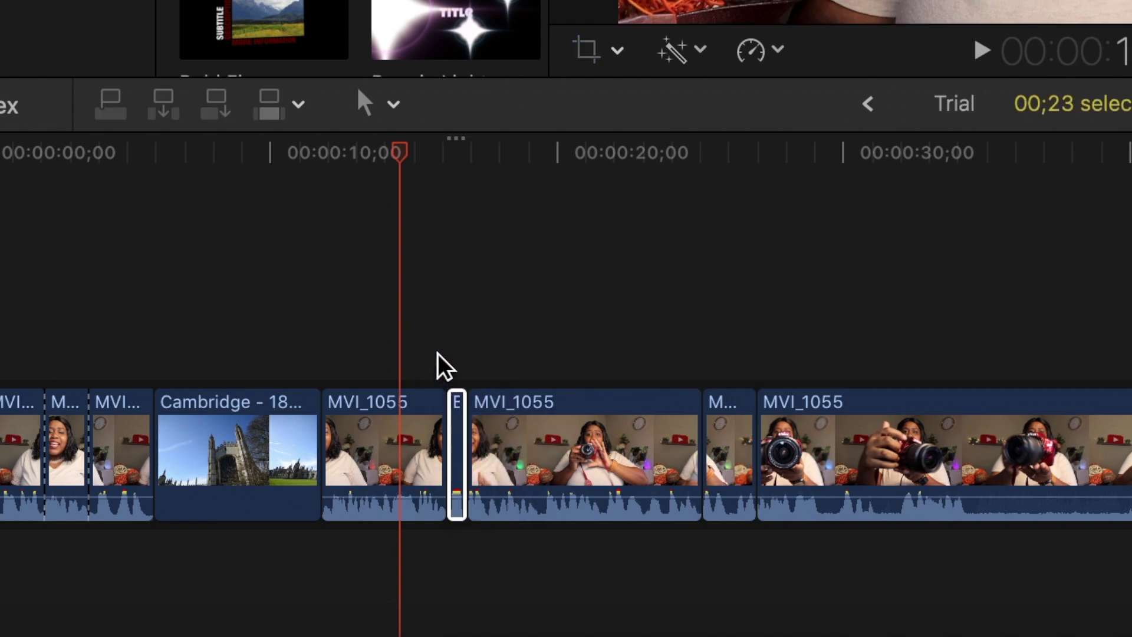
pyautogui.click(423, 152)
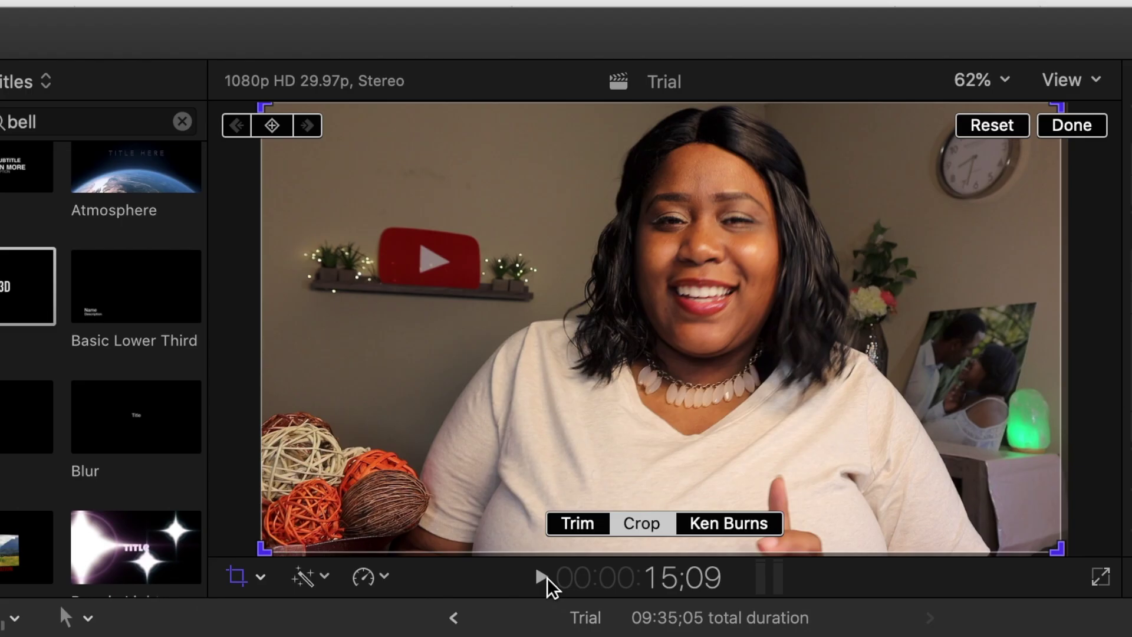
pyautogui.click(984, 52)
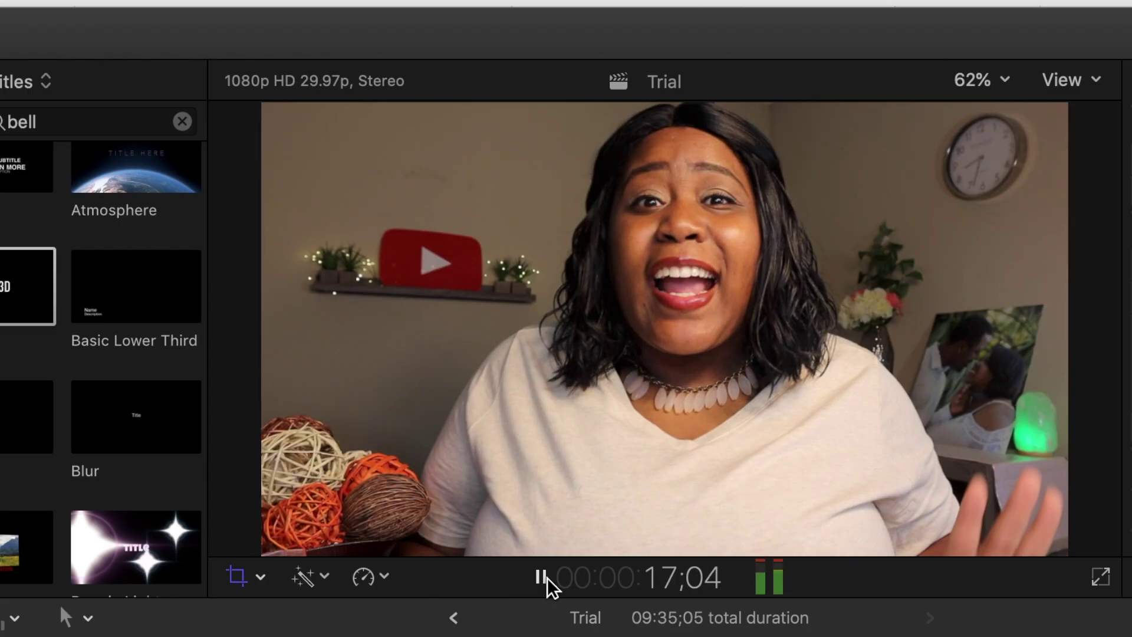
pyautogui.click(541, 577)
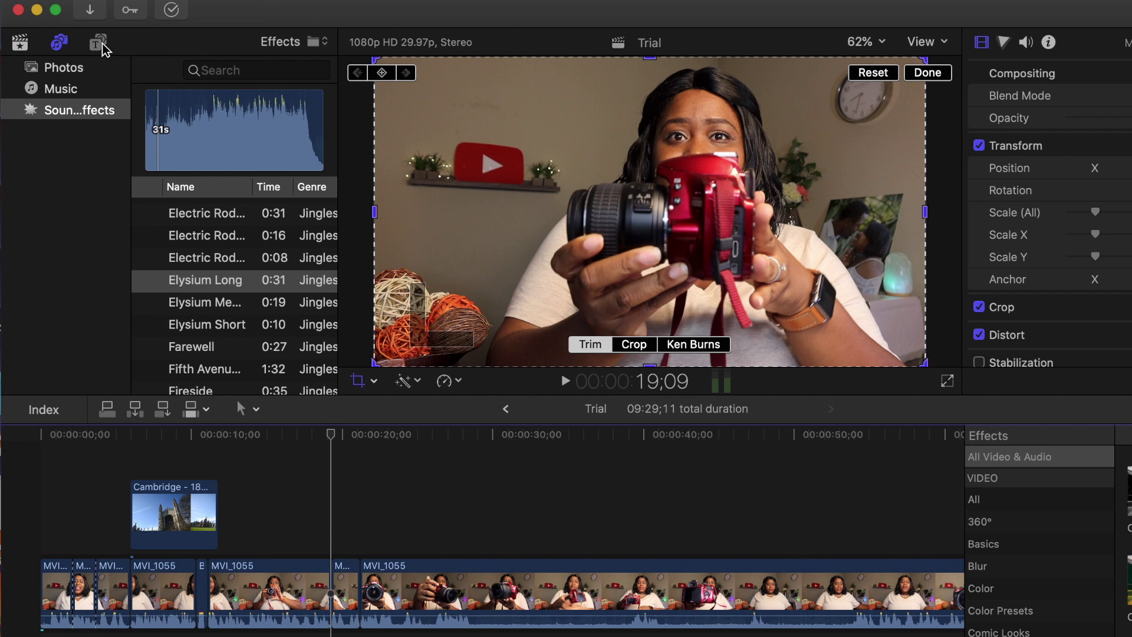
# - Insert the Custom generator into the main storyline at the playhead, at 19;09
pyautogui.click(104, 43)
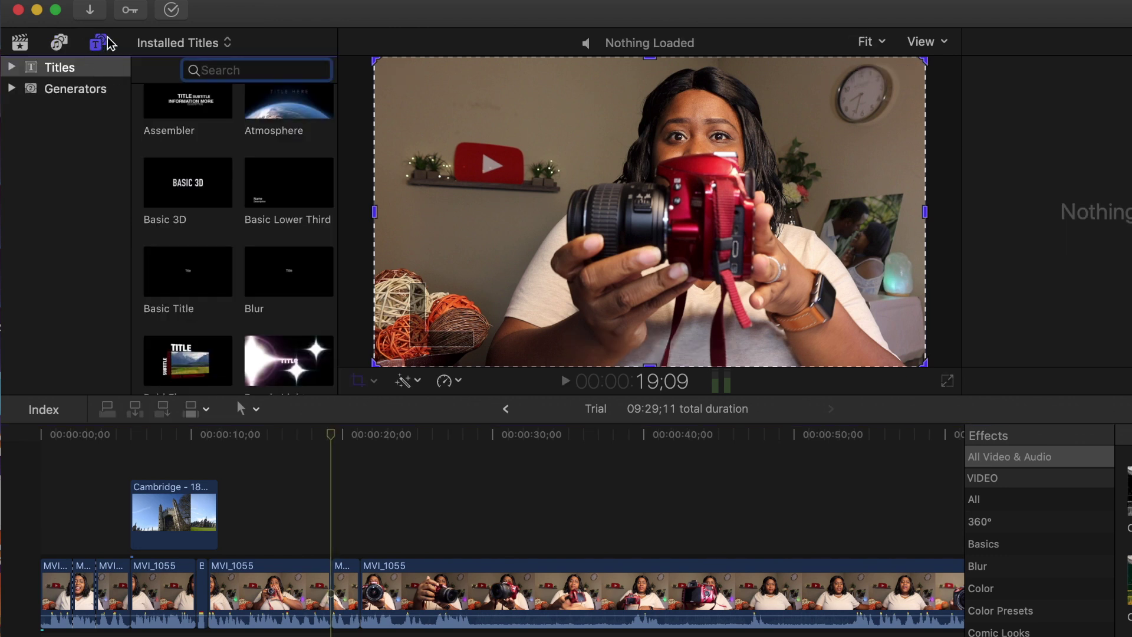
pyautogui.click(88, 94)
pyautogui.scroll(-5, 177, 219)
pyautogui.moveTo(281, 225); pyautogui.dragTo(332, 601)
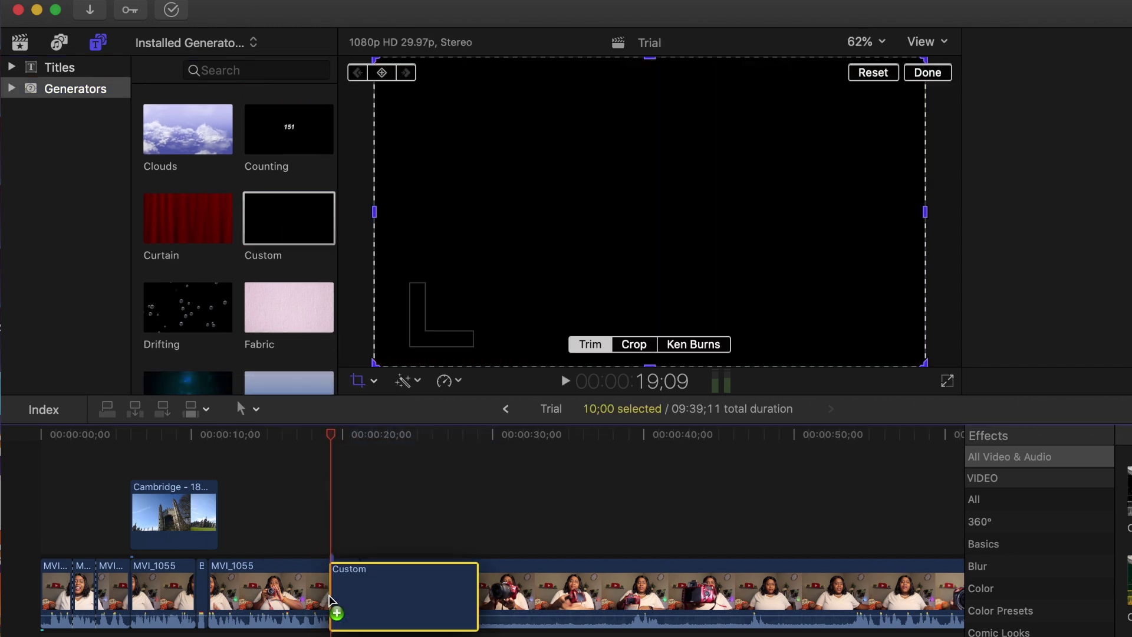
# - Set the colour of the Custom generator clip to orange
pyautogui.click(382, 547)
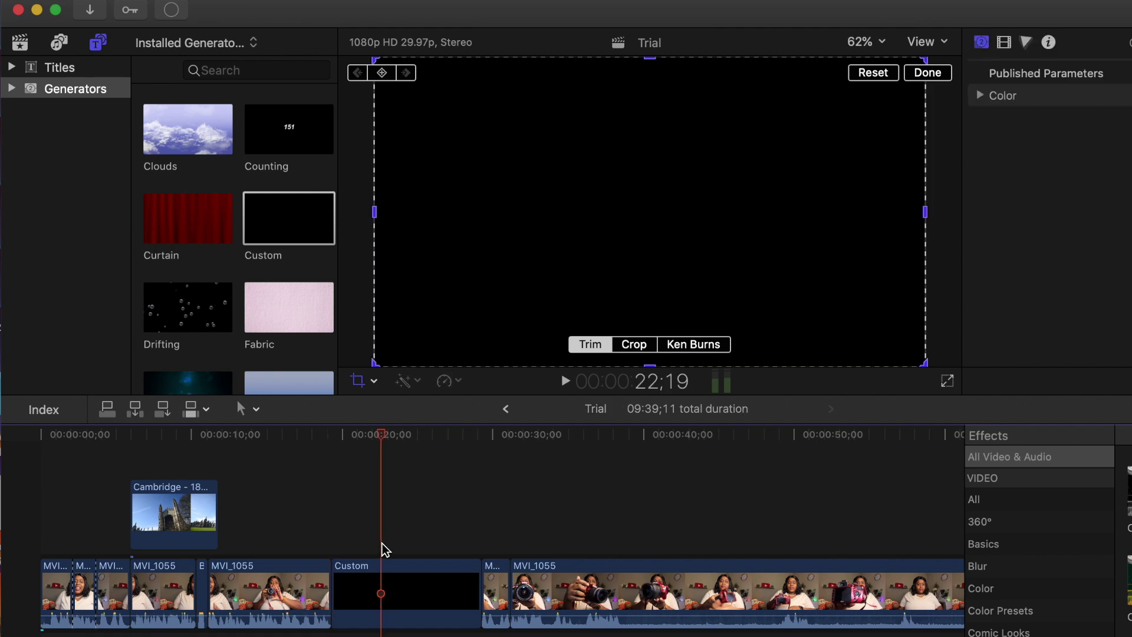
pyautogui.click(417, 589)
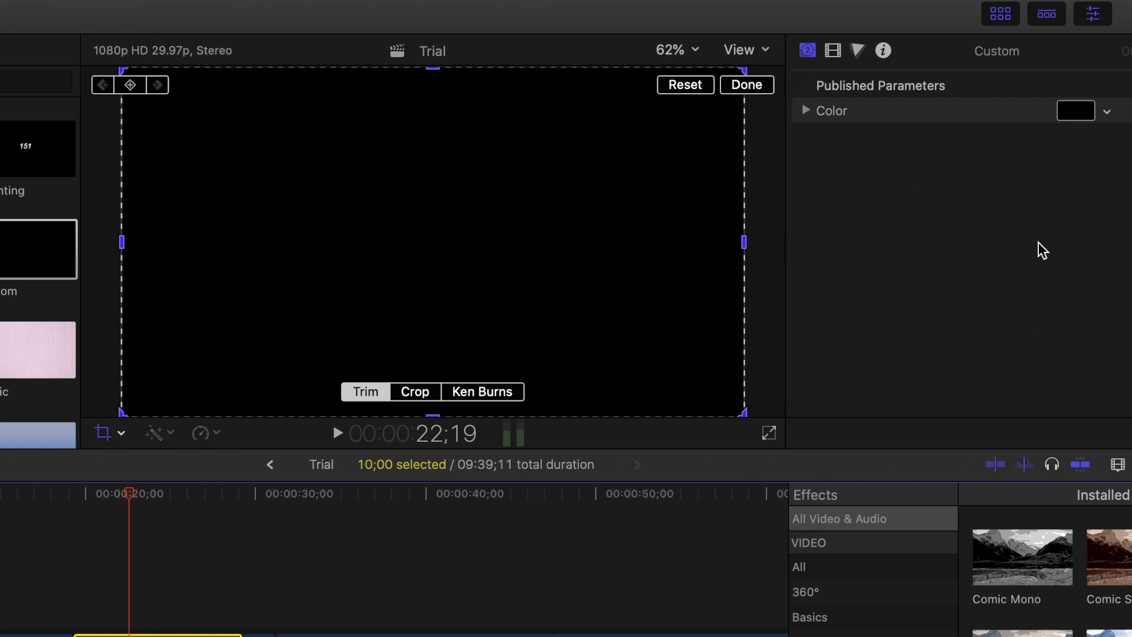
pyautogui.click(1108, 116)
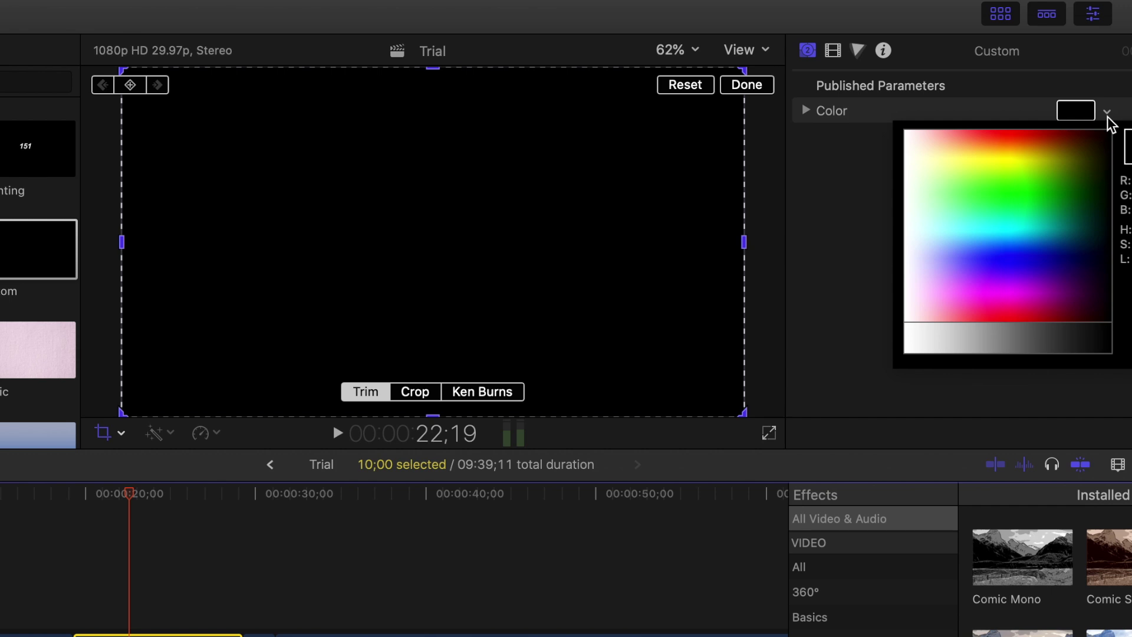
pyautogui.moveTo(1050, 177); pyautogui.dragTo(1051, 136)
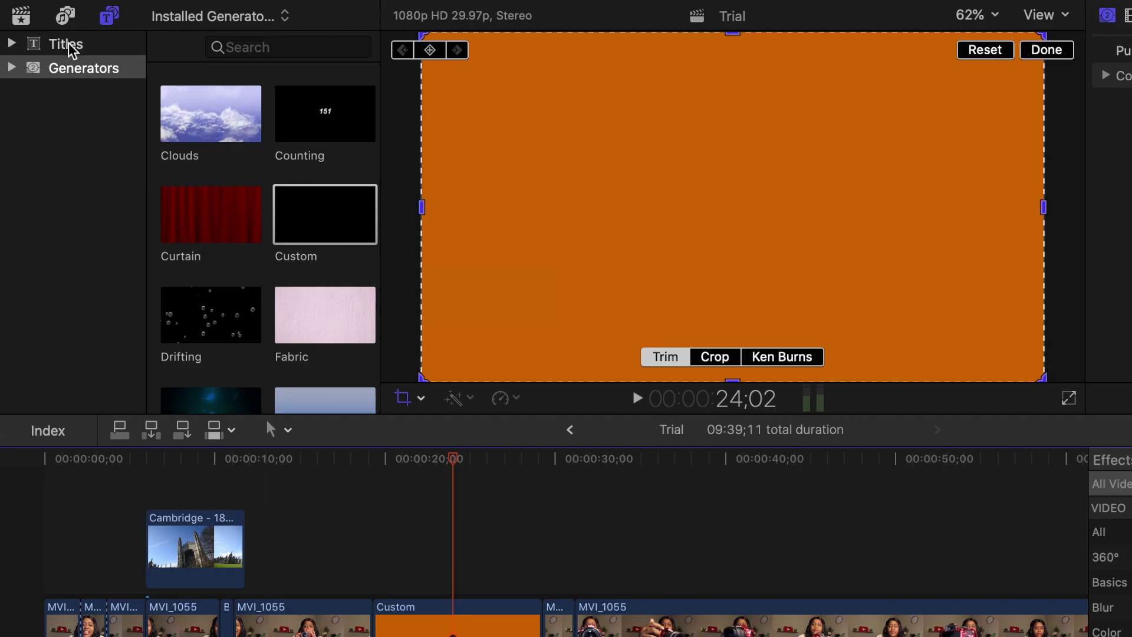
# - Add a Basic Title above the orange Custom clip, aligned with its start
pyautogui.click(68, 45)
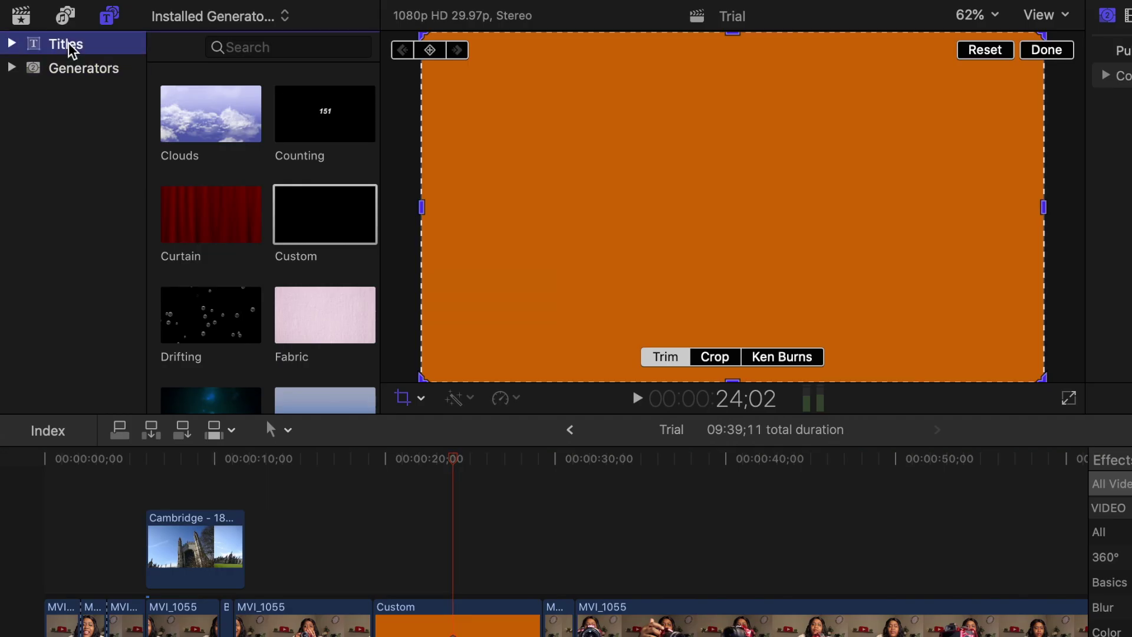
pyautogui.scroll(-2, 247, 158)
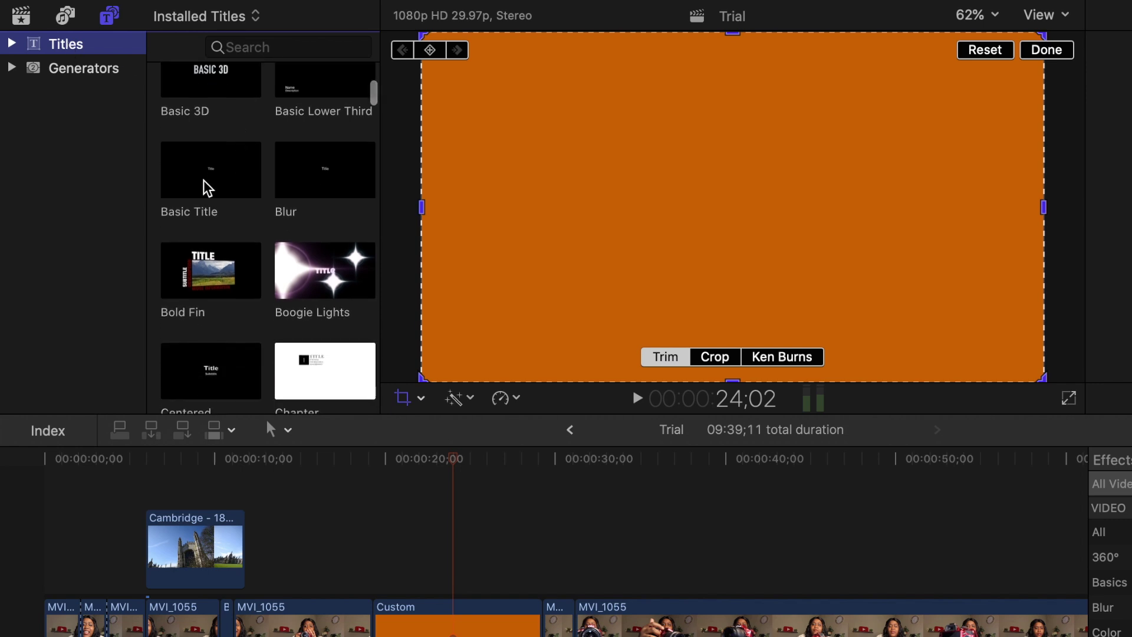
pyautogui.moveTo(194, 180); pyautogui.dragTo(382, 561)
pyautogui.hotkey('shift', 'c')
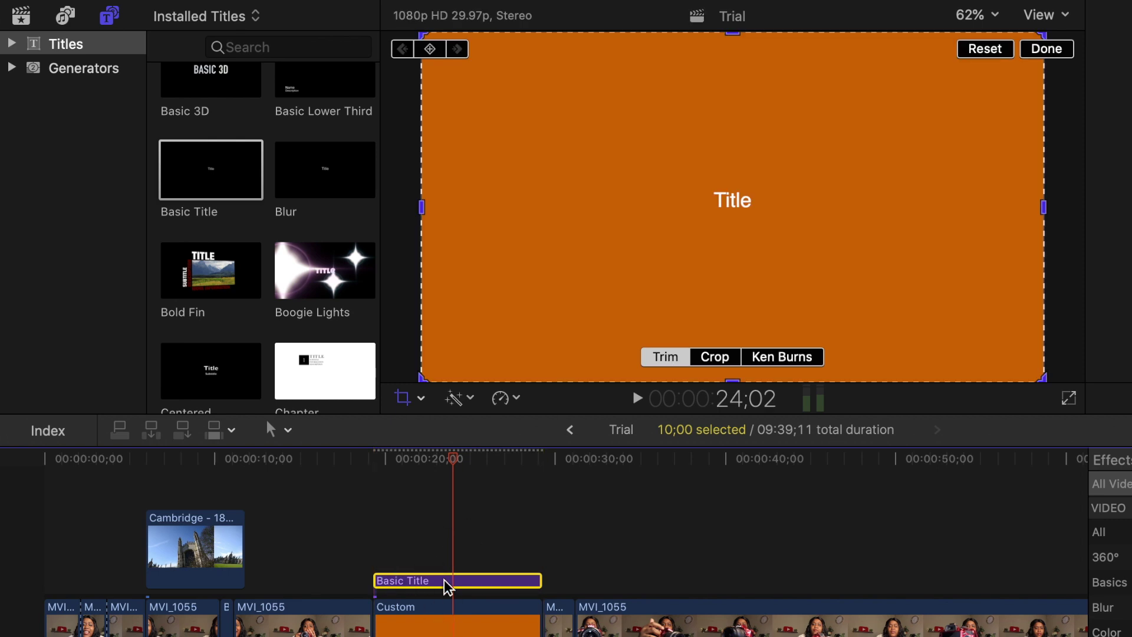
# - Replace the Basic Title's placeholder text with "You are a millionaire"
pyautogui.doubleClick(449, 587)
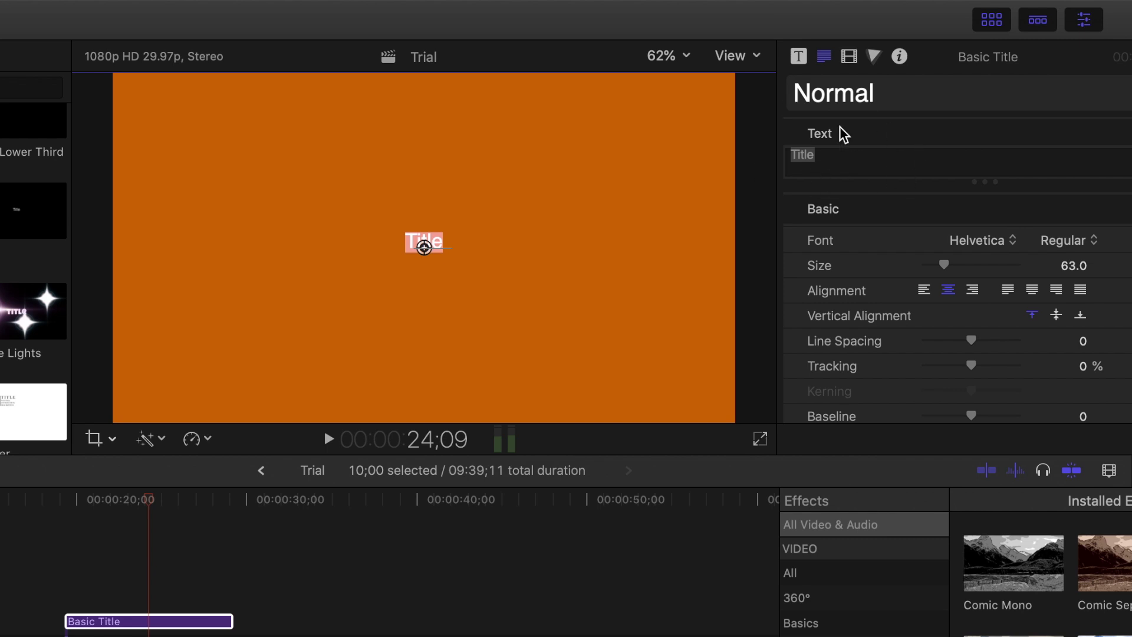
pyautogui.press('BackSpace')
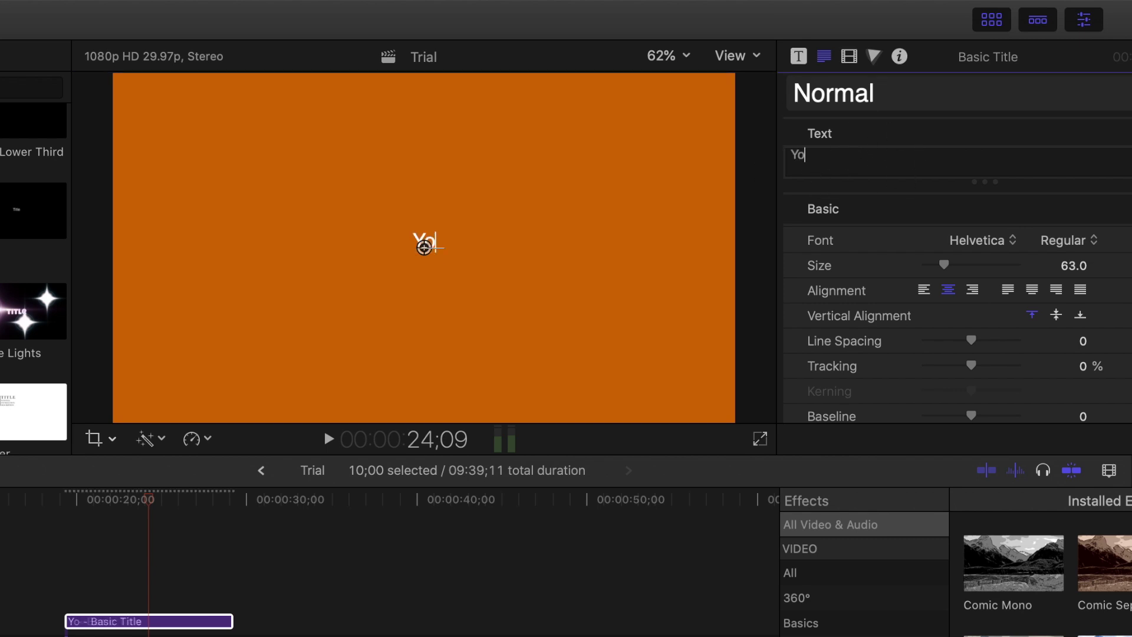
pyautogui.write('You are a million')
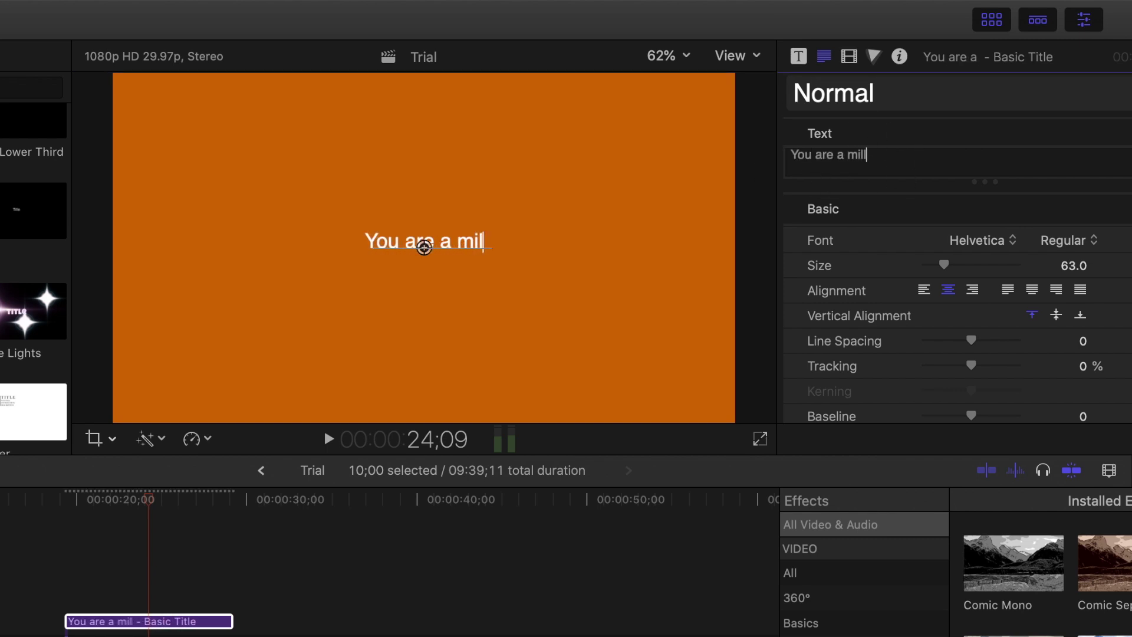
pyautogui.write('aire')
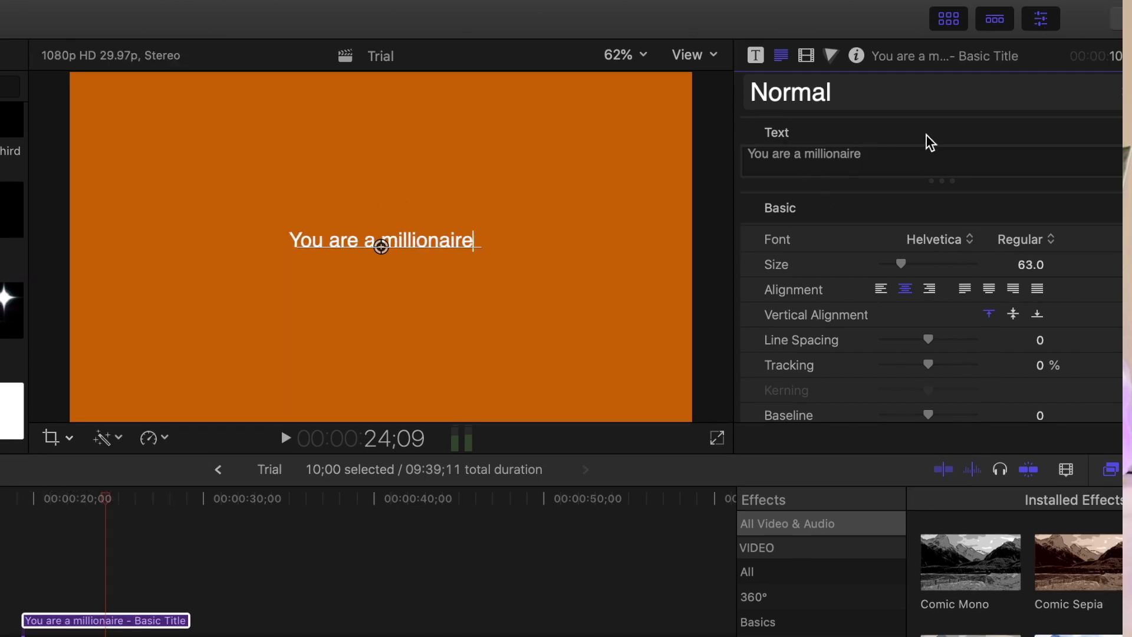
# - Enlarge the title text to size 98 and apply the 2D Block style to it
pyautogui.moveTo(902, 265); pyautogui.dragTo(914, 266)
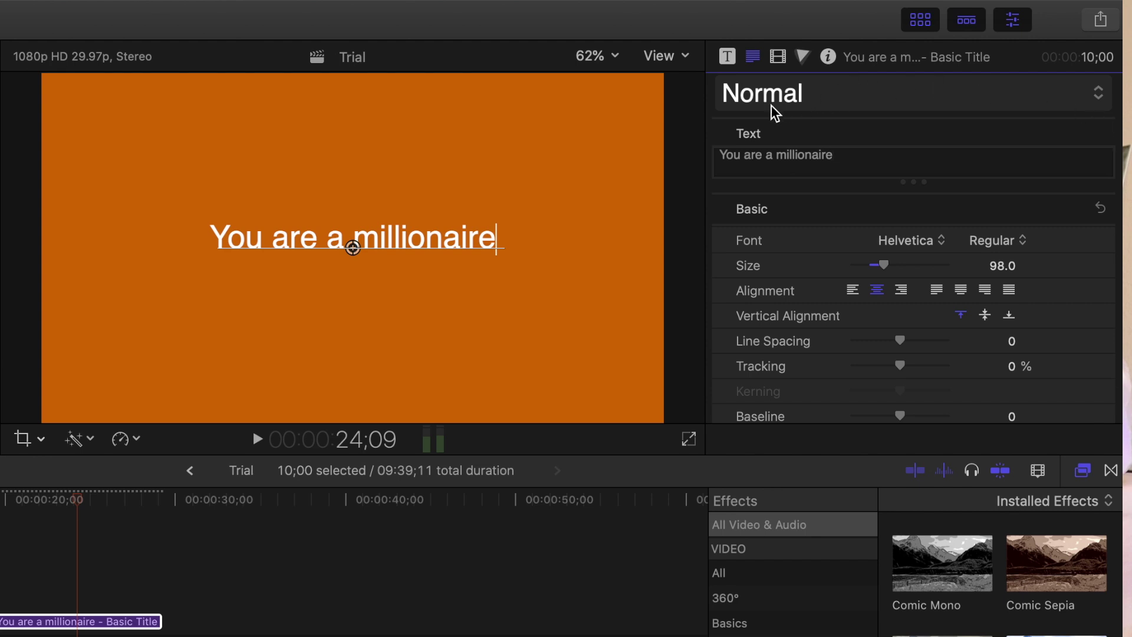
pyautogui.click(1099, 95)
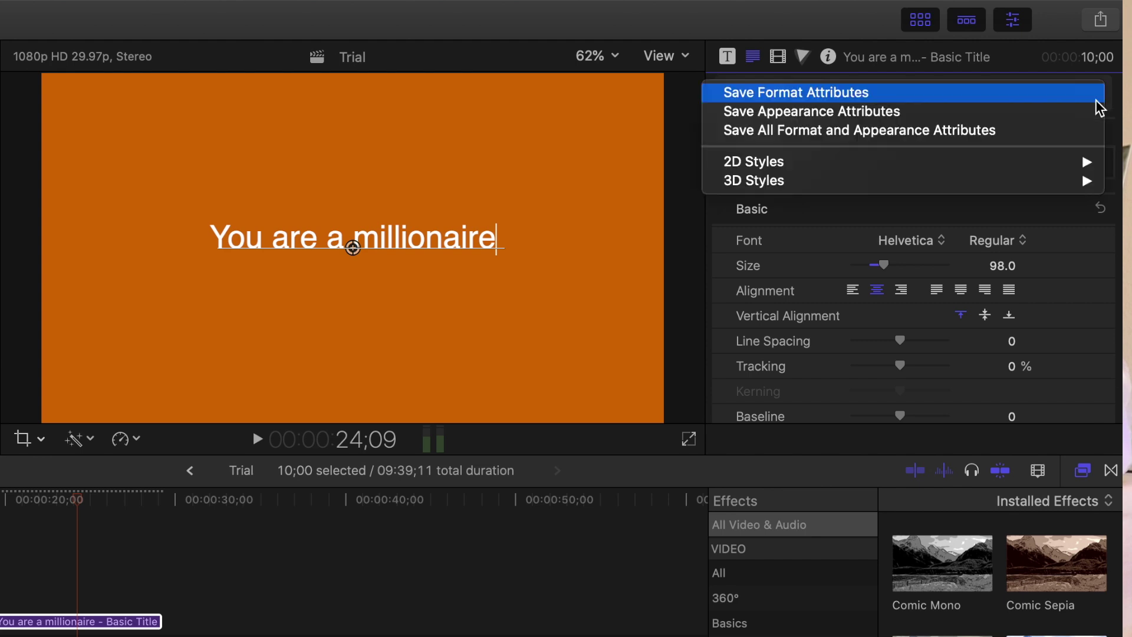
pyautogui.moveTo(1011, 168)
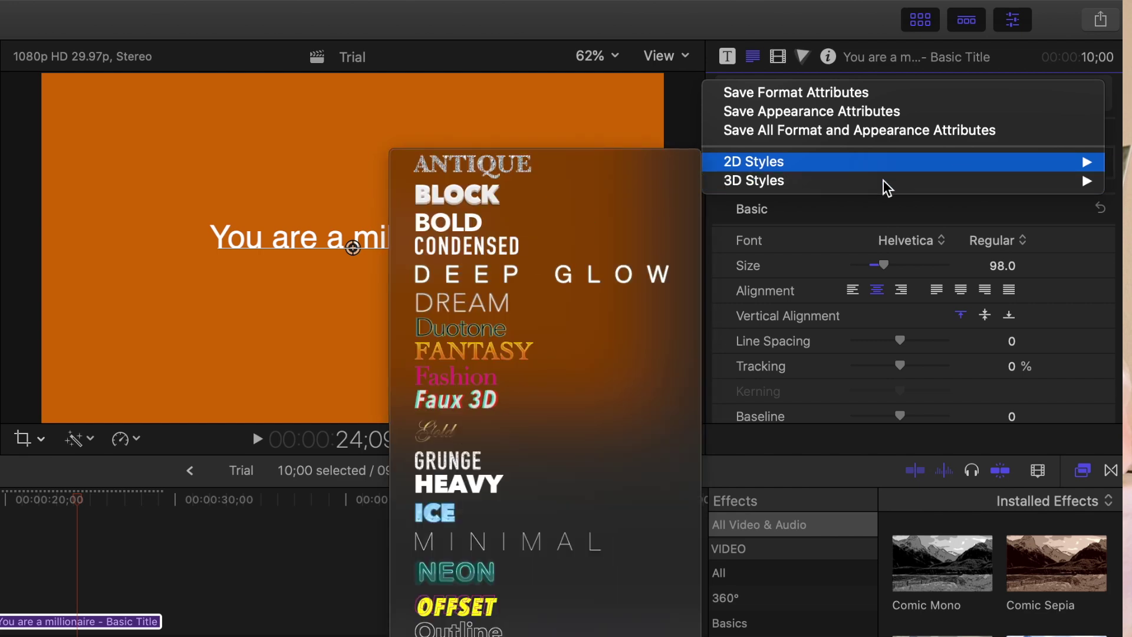
pyautogui.click(632, 193)
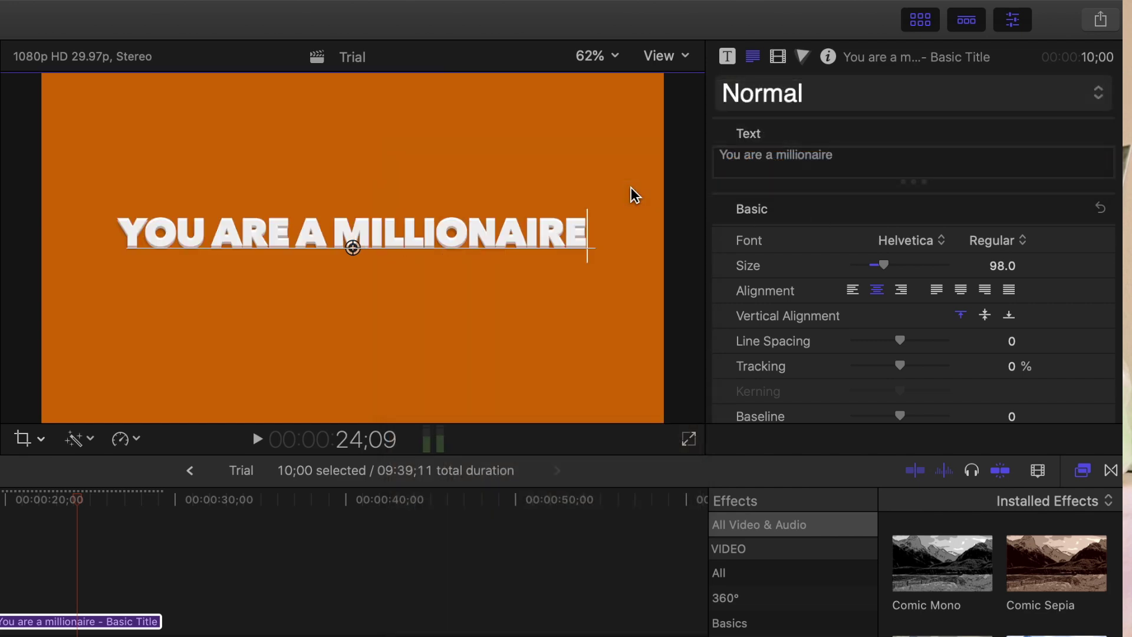
# - Shift the title slightly to the right in the frame and set its font to Arial Rounded MT Bold
pyautogui.moveTo(348, 248); pyautogui.dragTo(363, 248)
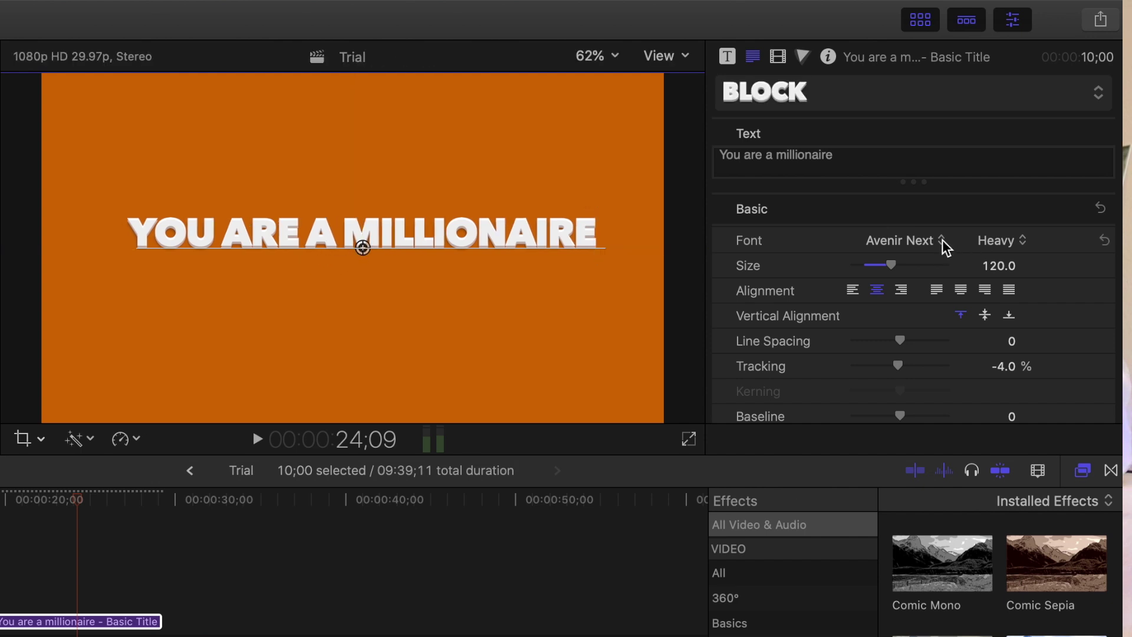
pyautogui.click(942, 242)
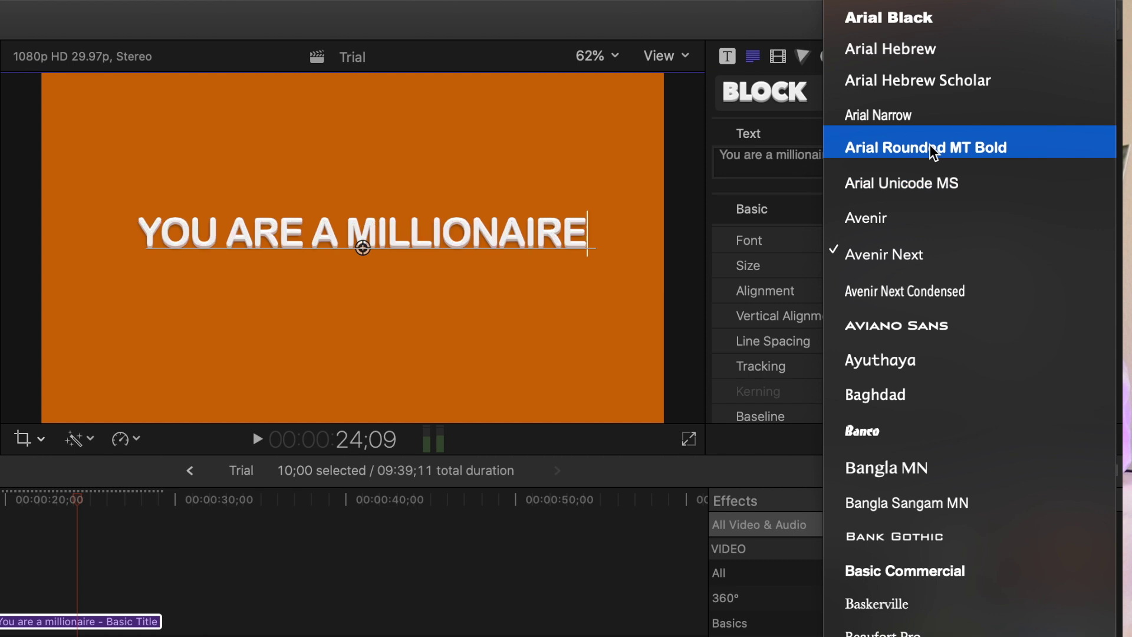
pyautogui.press('Escape')
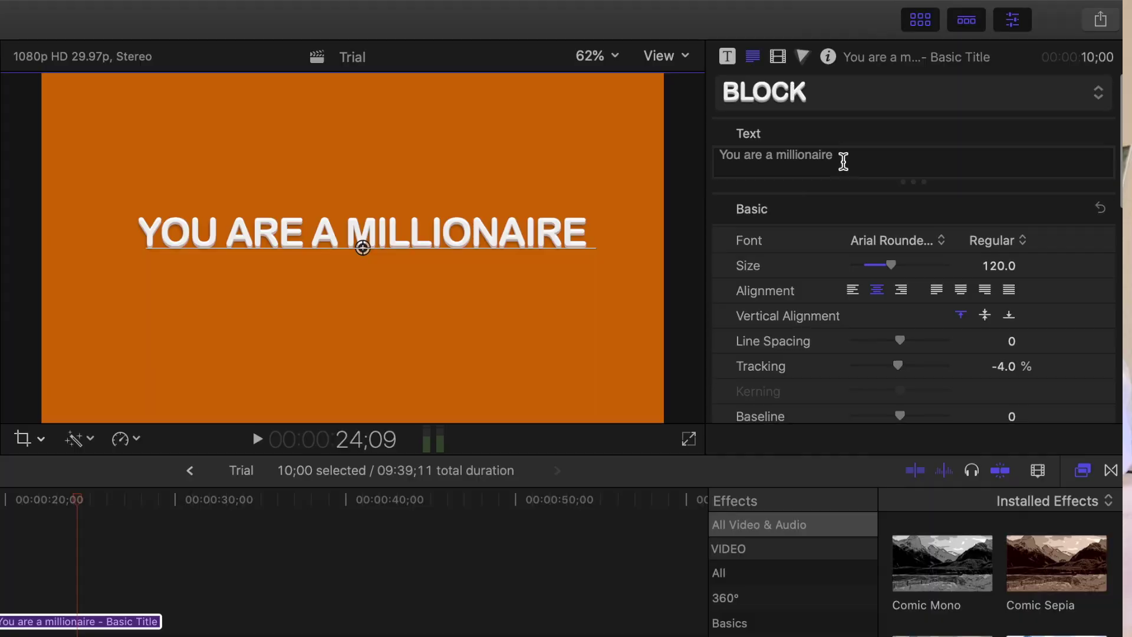
# - Select the whole title text and pick a new face colour for it
pyautogui.tripleClick(821, 154)
pyautogui.scroll(-10, 1035, 345)
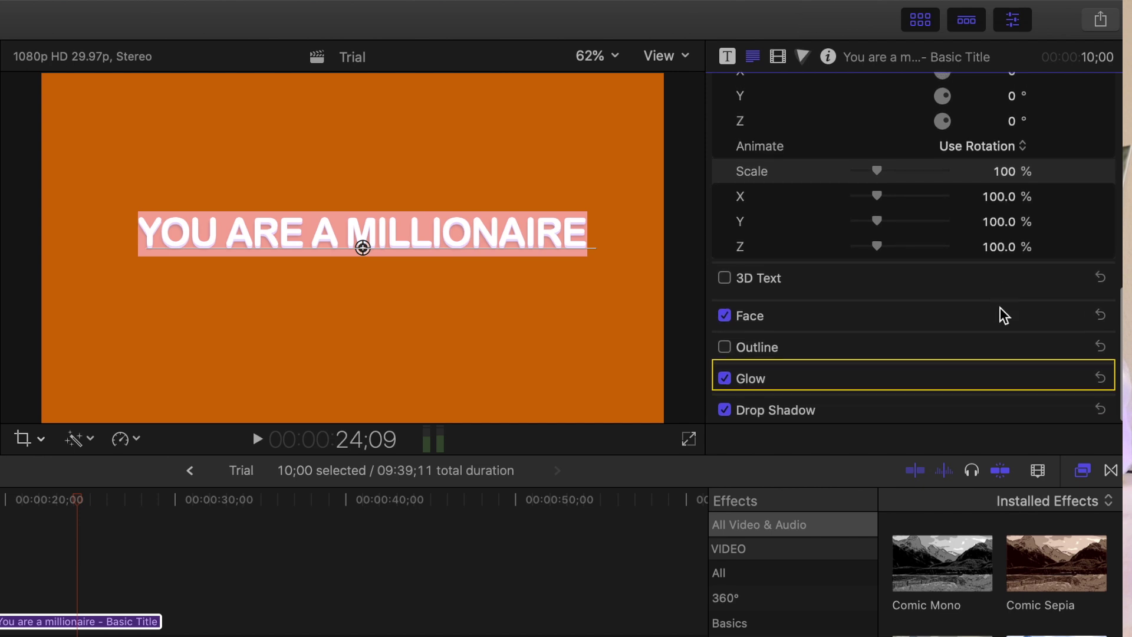
pyautogui.click(1074, 316)
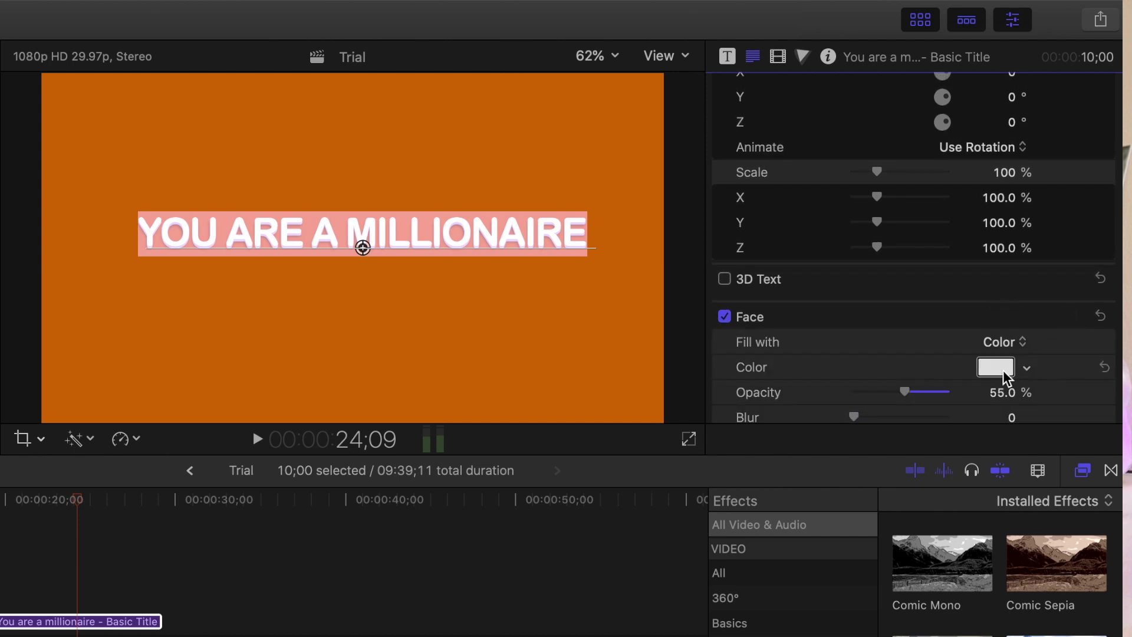
pyautogui.click(1028, 369)
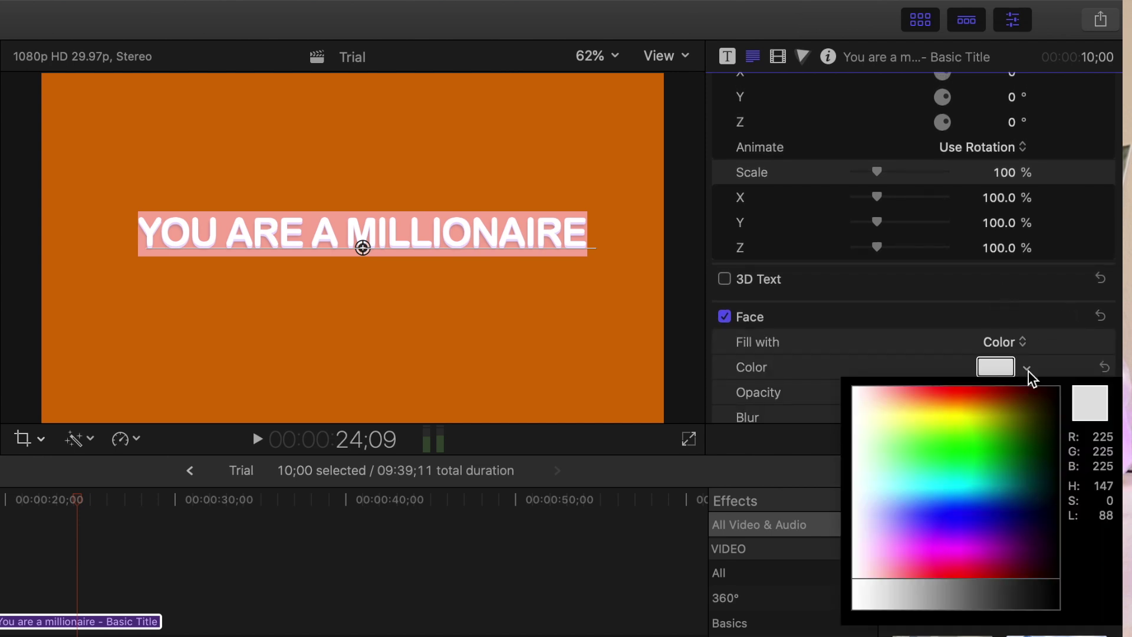
pyautogui.moveTo(1006, 396); pyautogui.dragTo(984, 471)
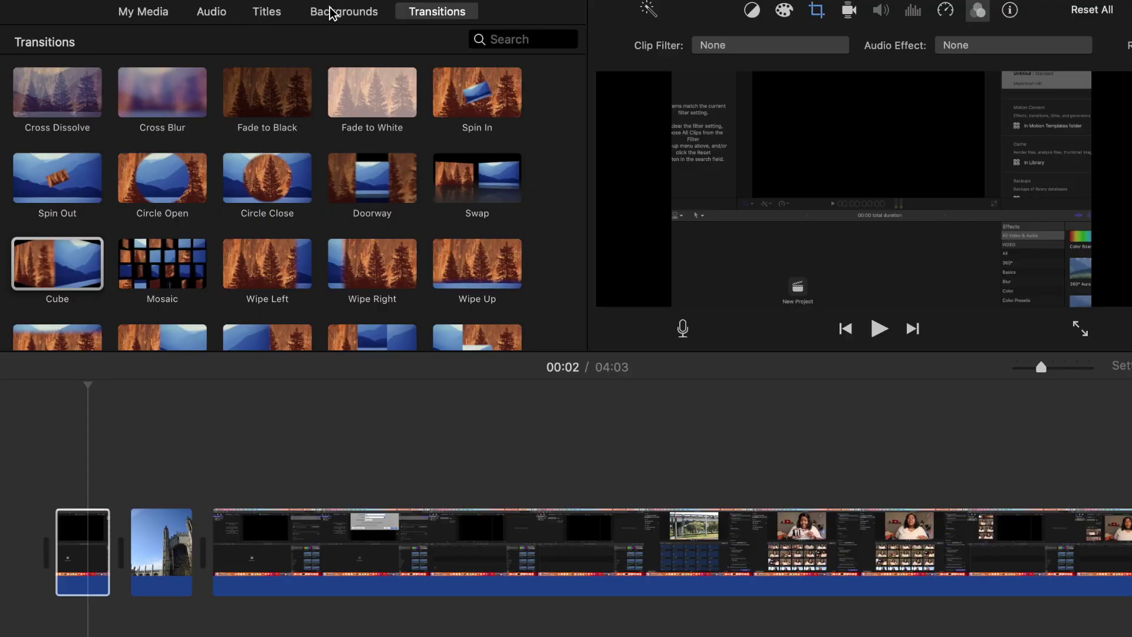
# - Switch to iMovie and insert the solid orange background as the first clip in the timeline
pyautogui.click(348, 12)
pyautogui.scroll(-10, 255, 187)
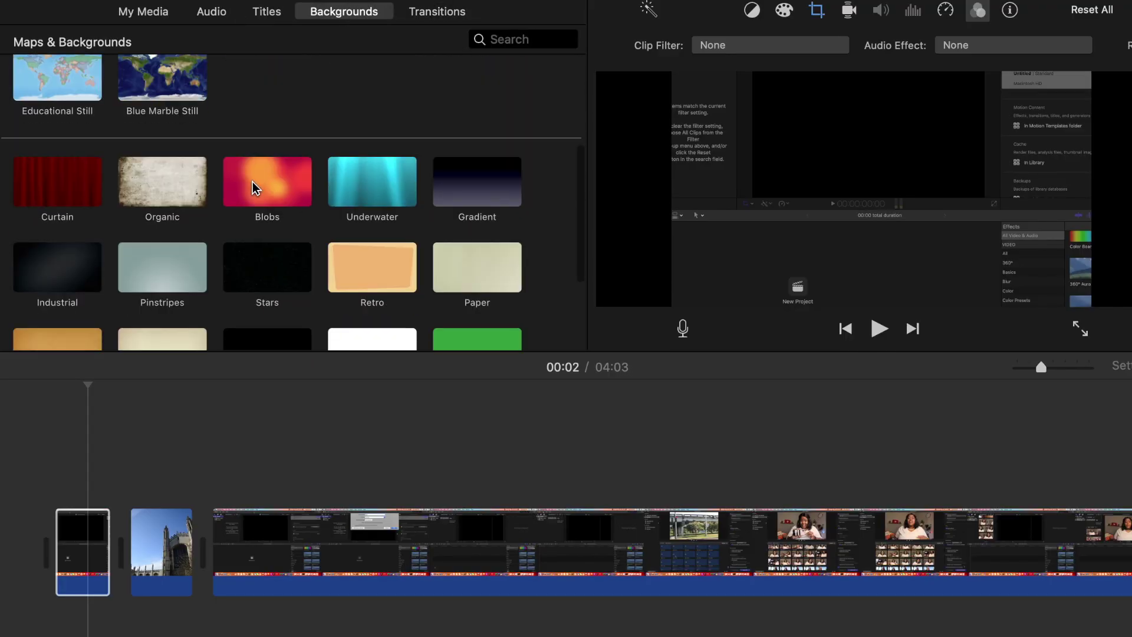
pyautogui.scroll(4, 255, 188)
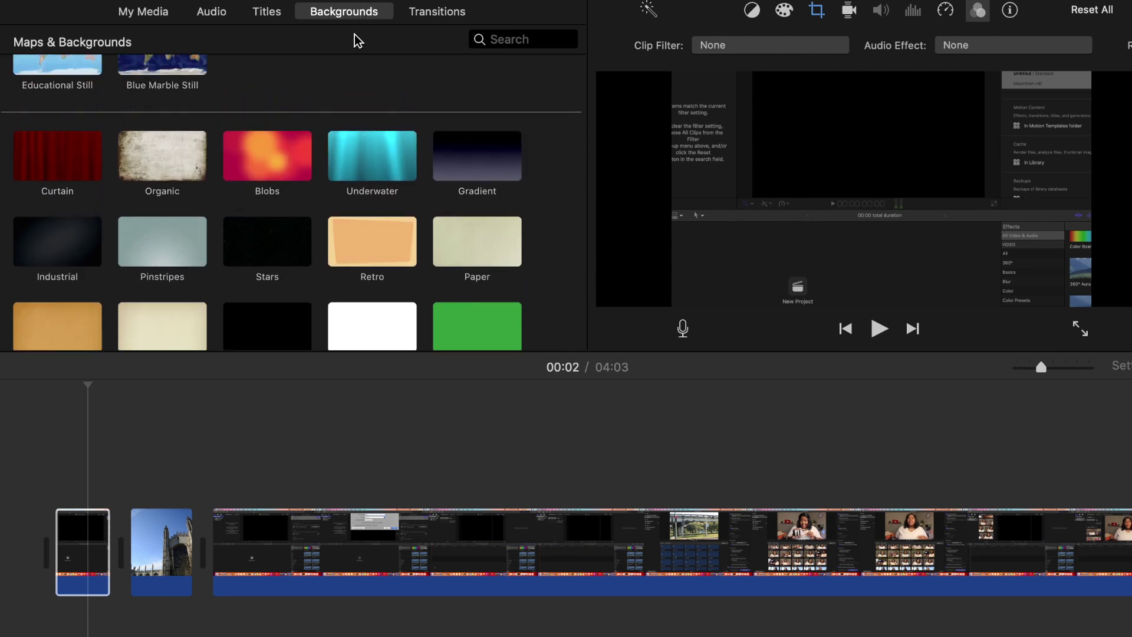
pyautogui.scroll(-2, 263, 290)
pyautogui.moveTo(265, 270); pyautogui.dragTo(100, 512)
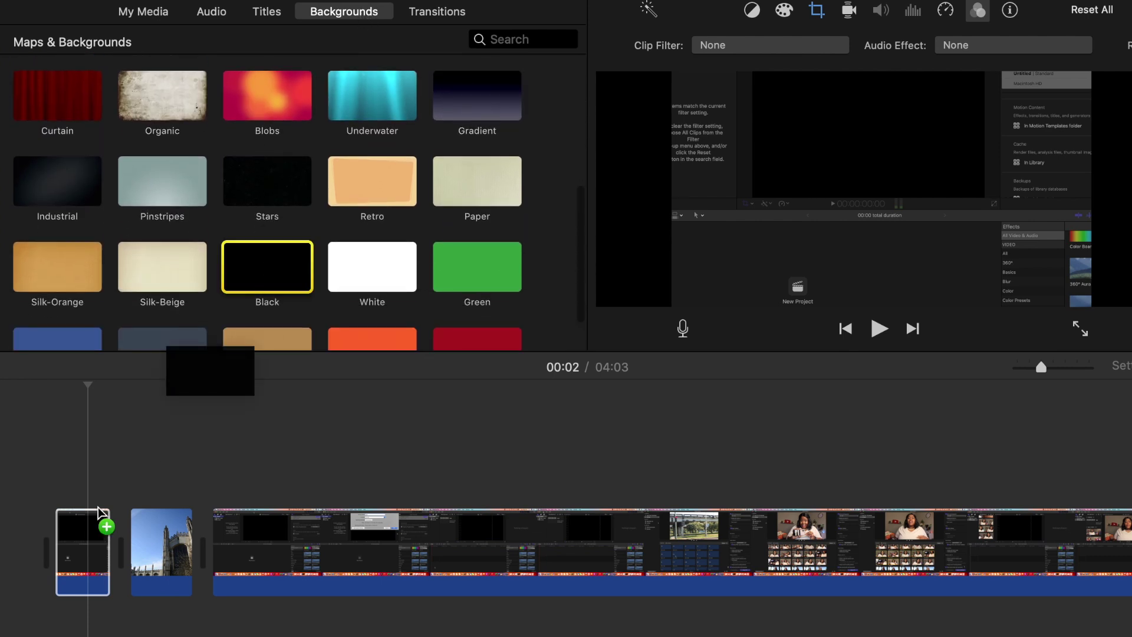
pyautogui.moveTo(371, 338); pyautogui.dragTo(33, 552)
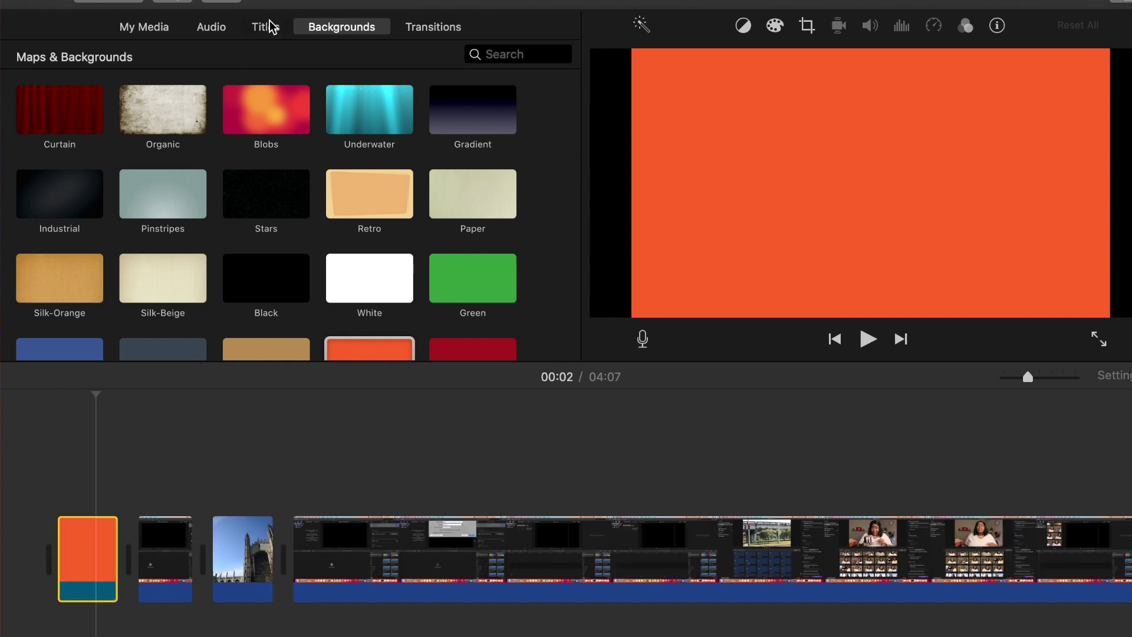
# - Add the Centered title above the orange background clip at the start of the timeline
pyautogui.click(270, 26)
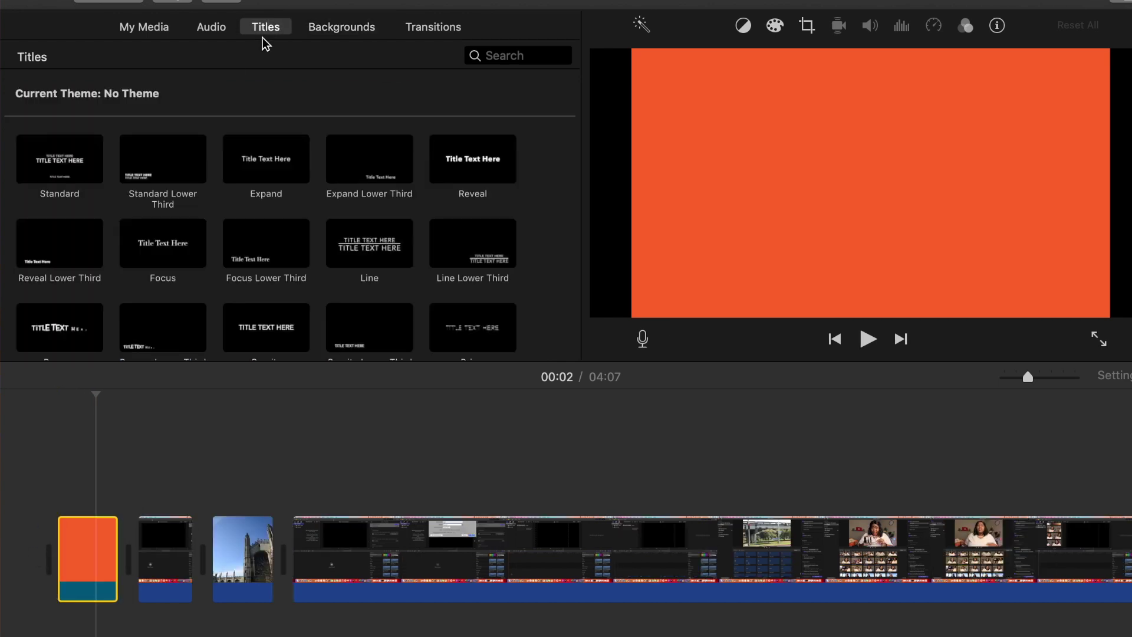
pyautogui.scroll(-5, 208, 180)
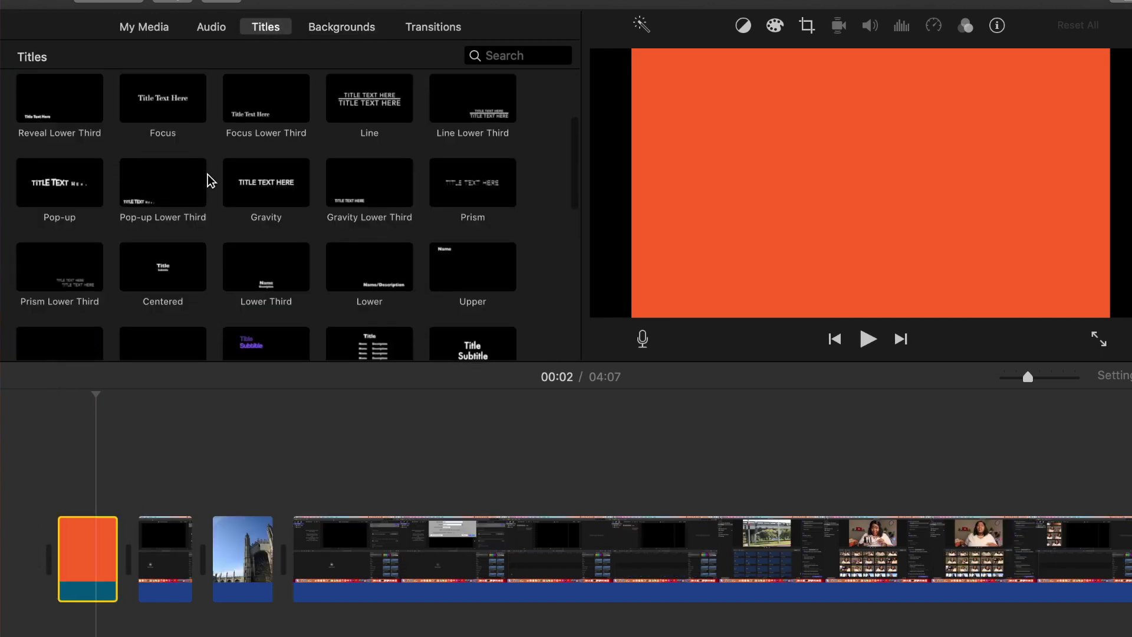
pyautogui.scroll(-1, 208, 180)
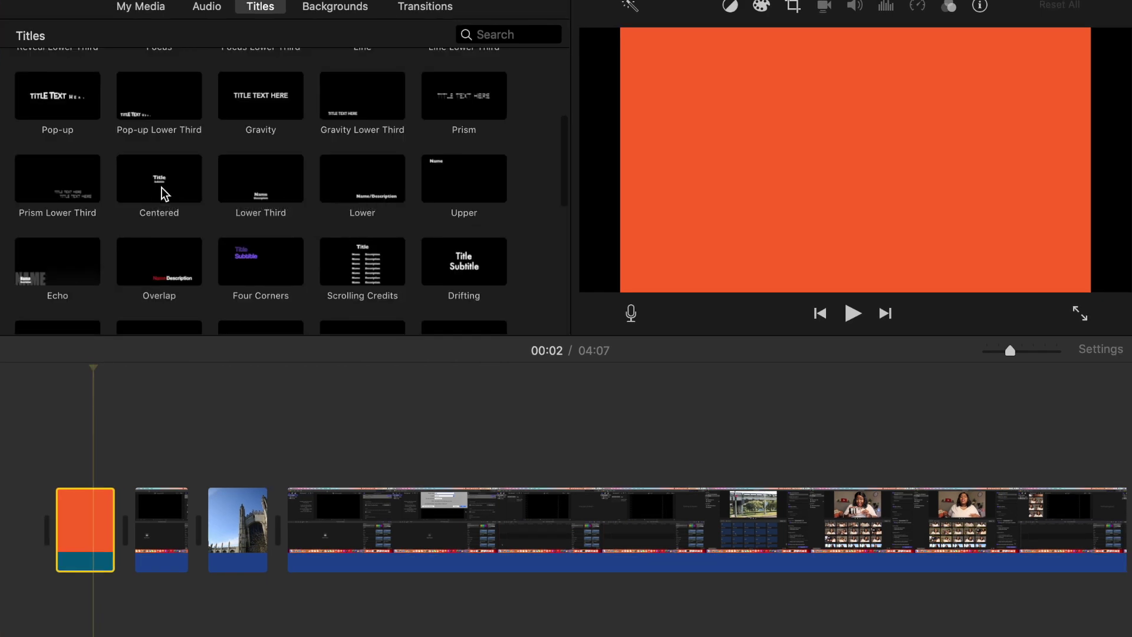
pyautogui.moveTo(169, 218); pyautogui.dragTo(68, 485)
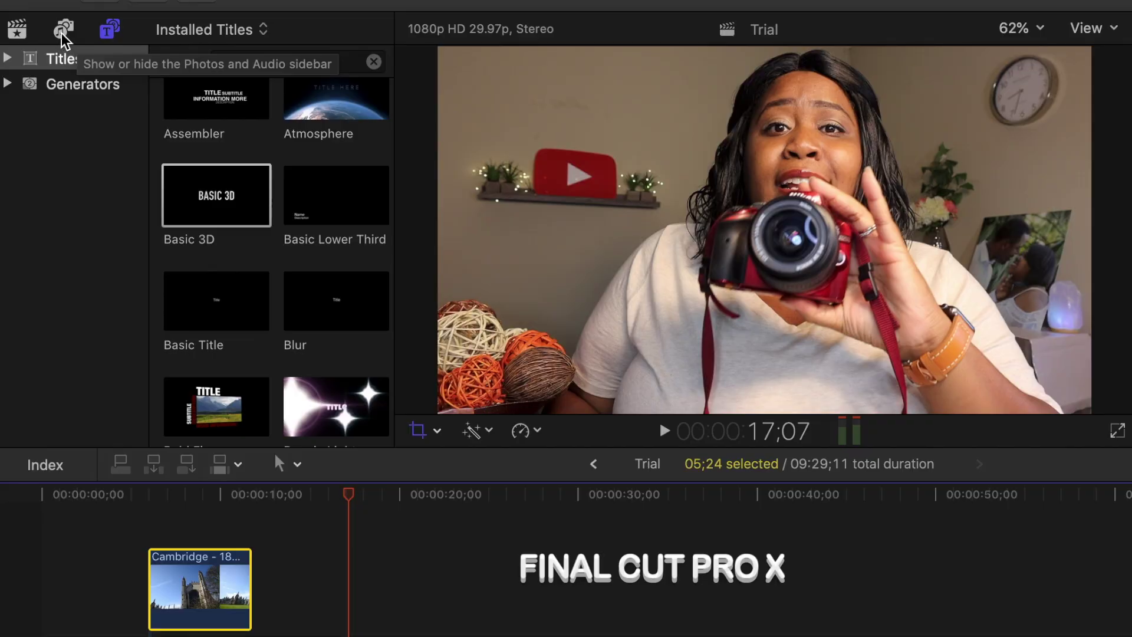
# - Switch to Final Cut Pro, search the sound effects for "bell" and preview the Bell Buoy effect
pyautogui.click(63, 36)
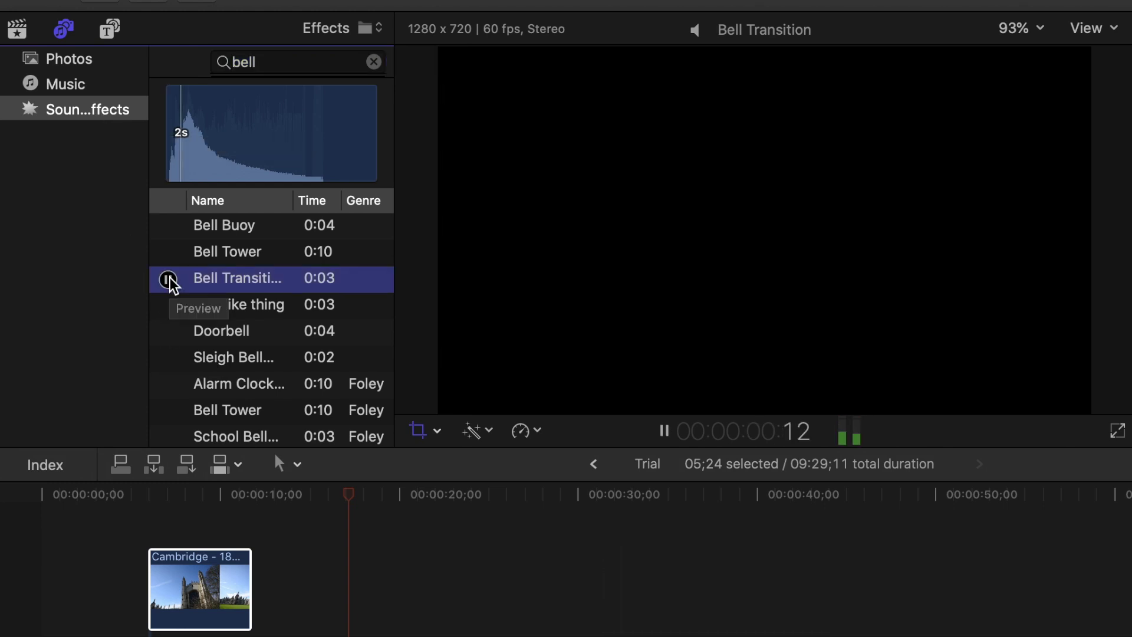
pyautogui.click(168, 226)
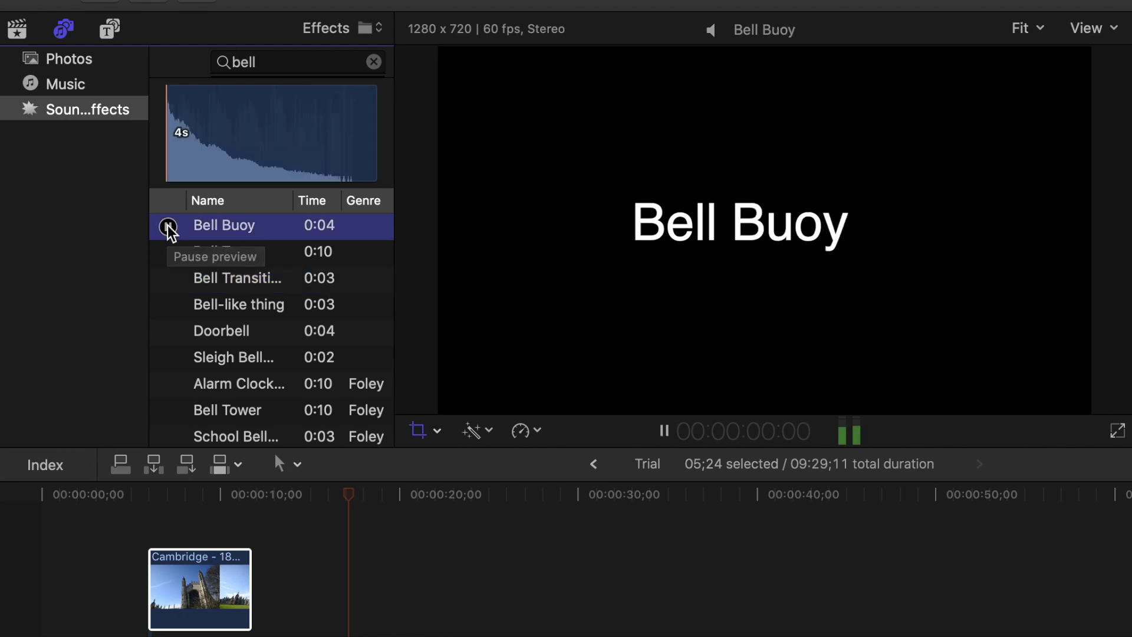
# - Clear the bell search, browse the full sound effects list and preview the Elysium Long jingle
pyautogui.click(373, 66)
pyautogui.click(372, 62)
pyautogui.scroll(3, 266, 271)
pyautogui.scroll(-15, 265, 271)
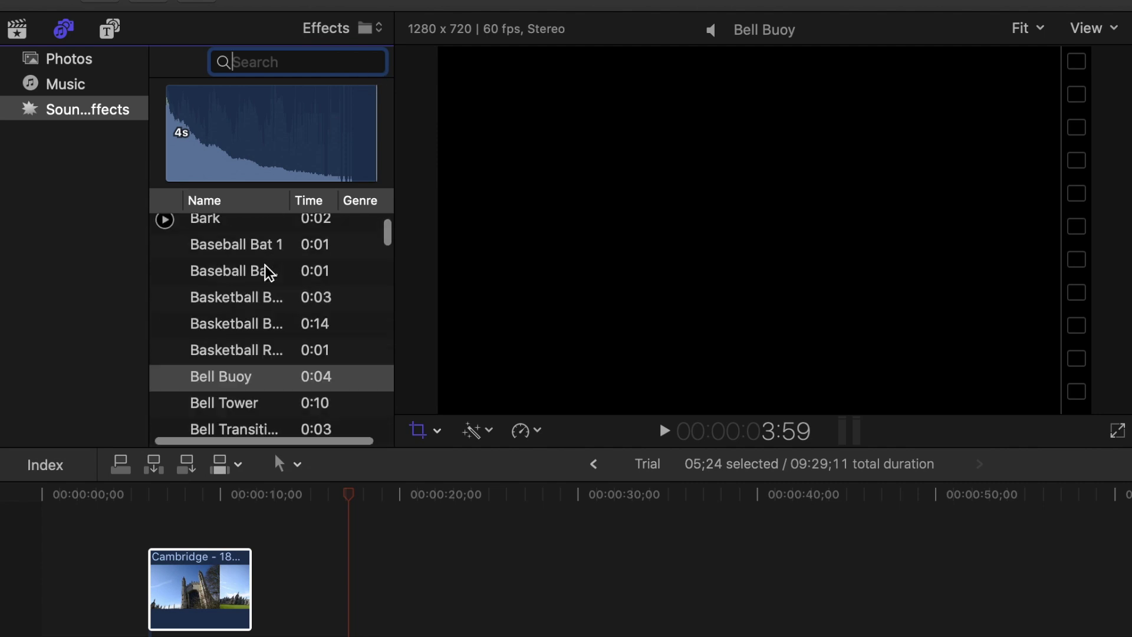
pyautogui.scroll(15, 268, 273)
pyautogui.scroll(-4, 269, 272)
pyautogui.scroll(5, 268, 272)
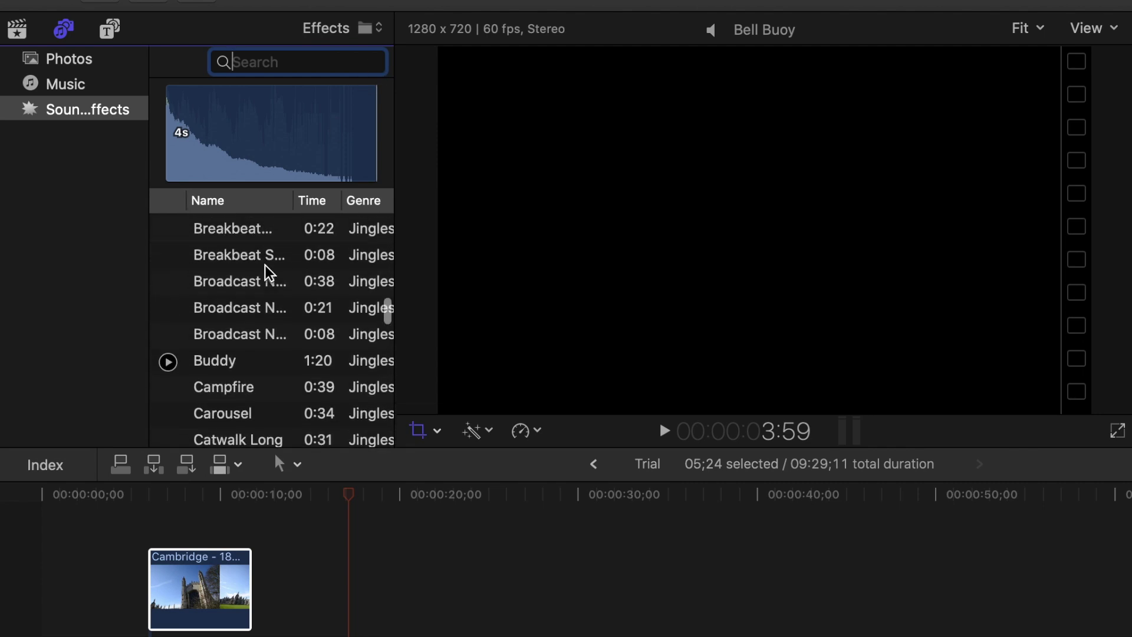
pyautogui.scroll(5, 267, 272)
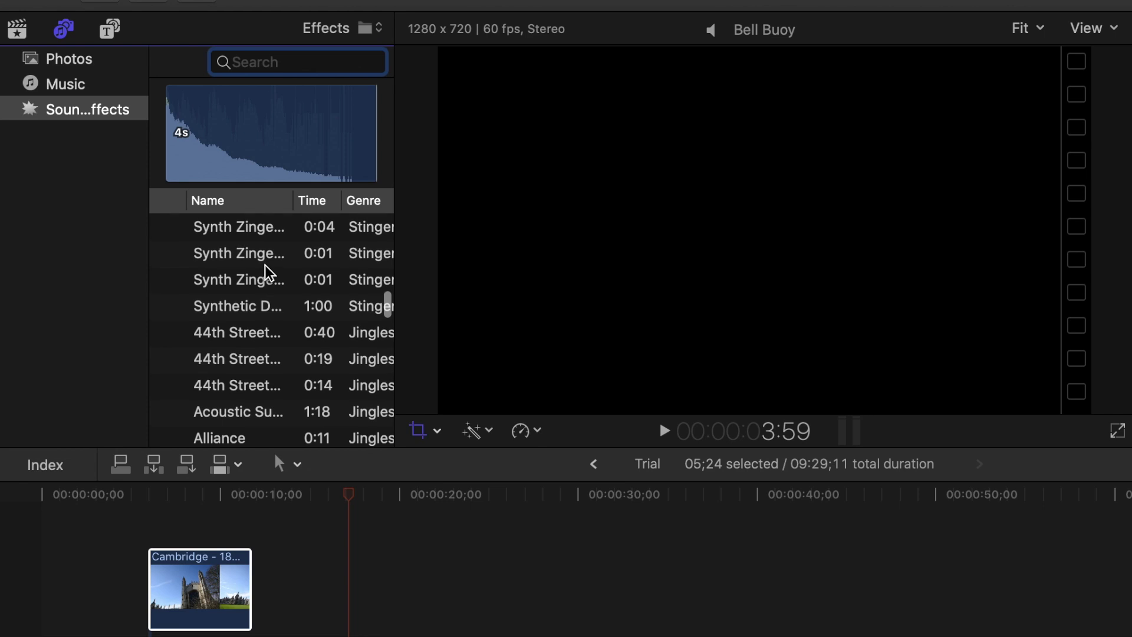
pyautogui.scroll(-5, 216, 323)
pyautogui.click(168, 311)
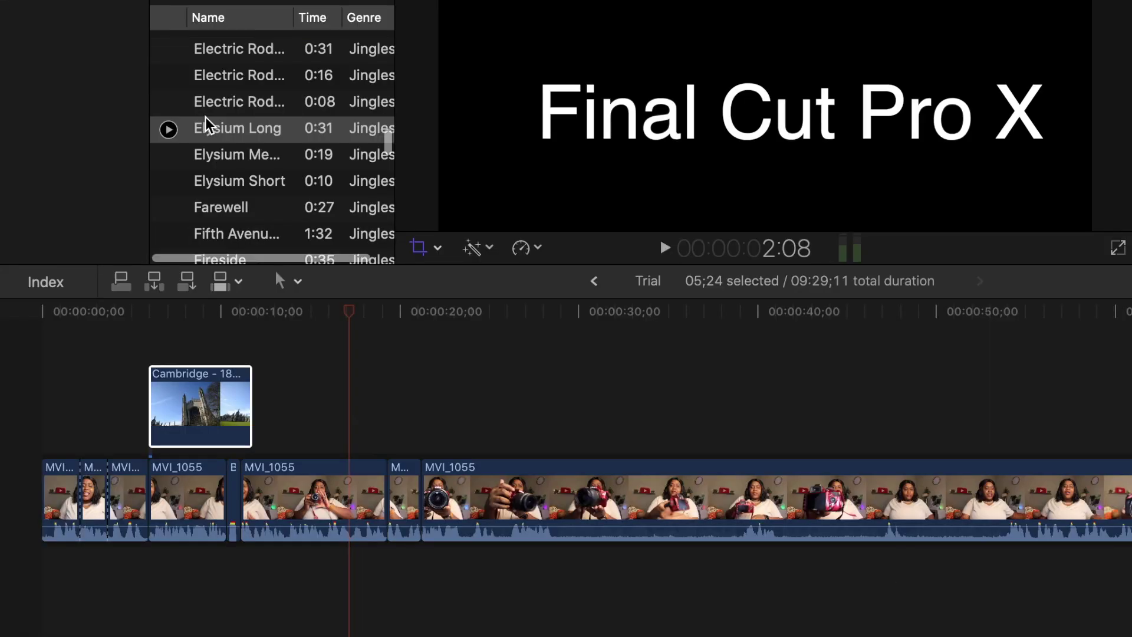
# - Add the Elysium Long jingle beneath the main video, aligned to the start of the timeline
pyautogui.scroll(1, 222, 83)
pyautogui.scroll(-1, 222, 88)
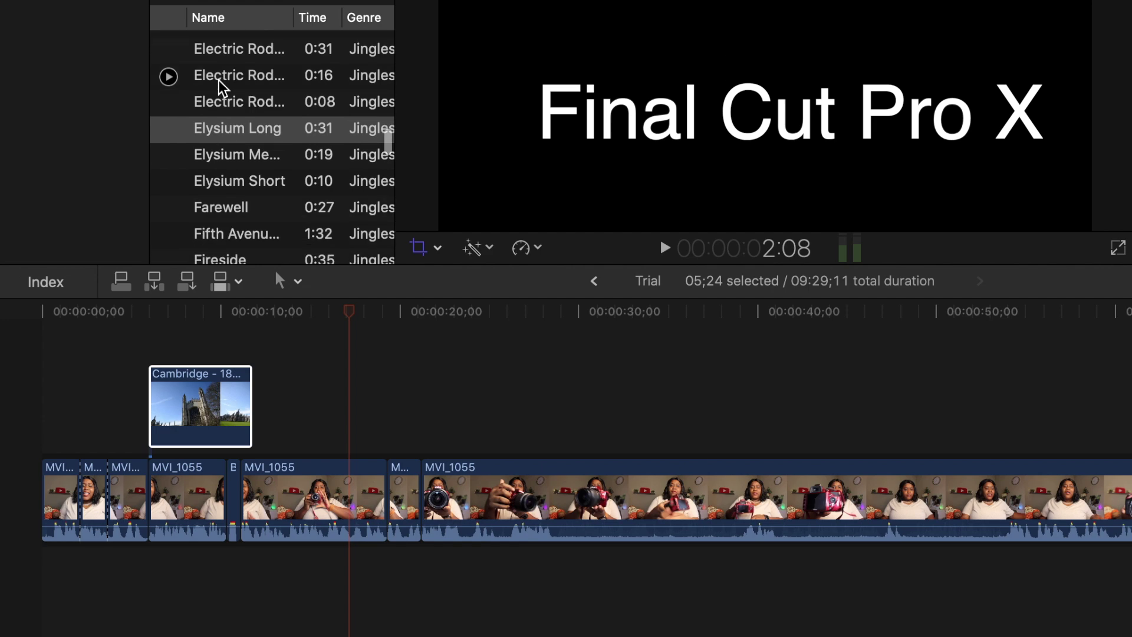
pyautogui.click(251, 135)
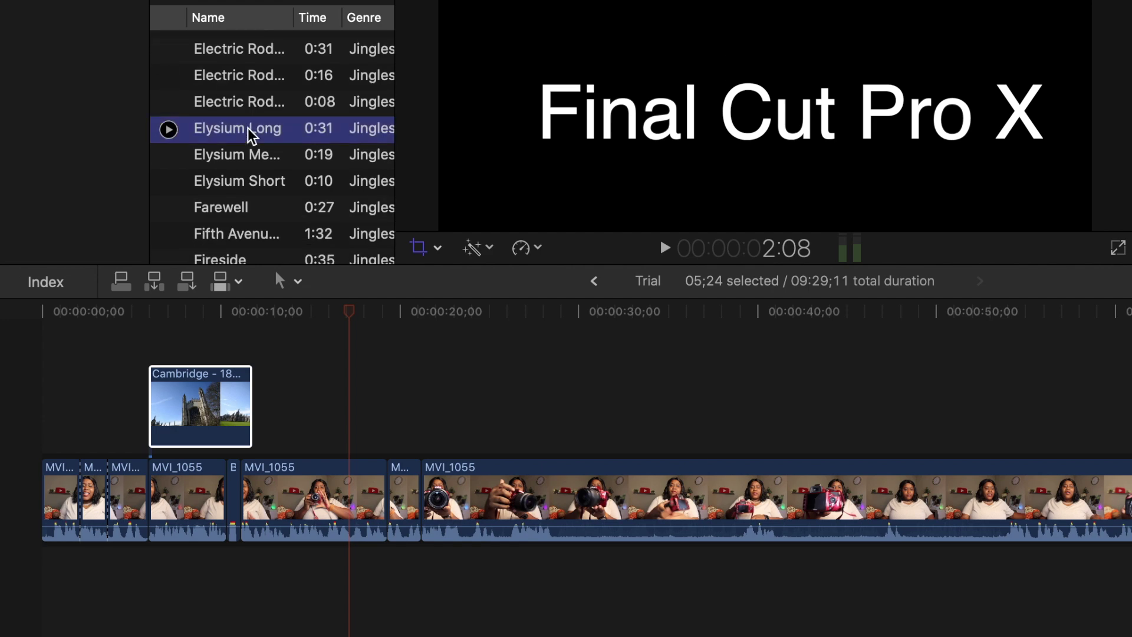
pyautogui.moveTo(268, 582); pyautogui.dragTo(51, 571)
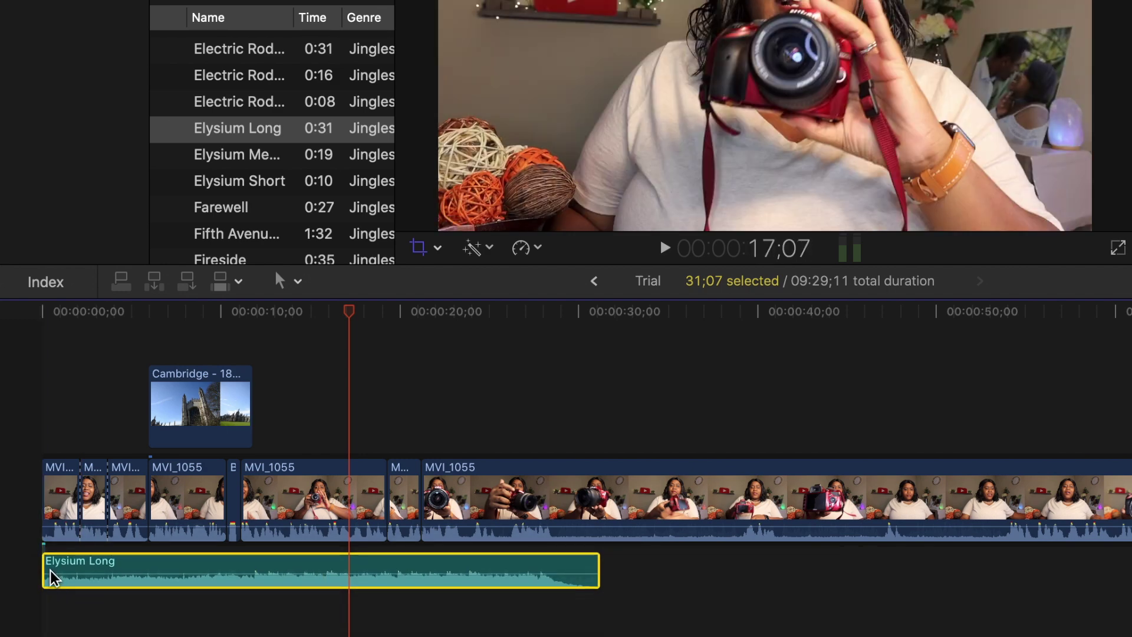
# - Return the playhead to the start of the timeline and adjust the Elysium Long clip's volume level
pyautogui.click(51, 419)
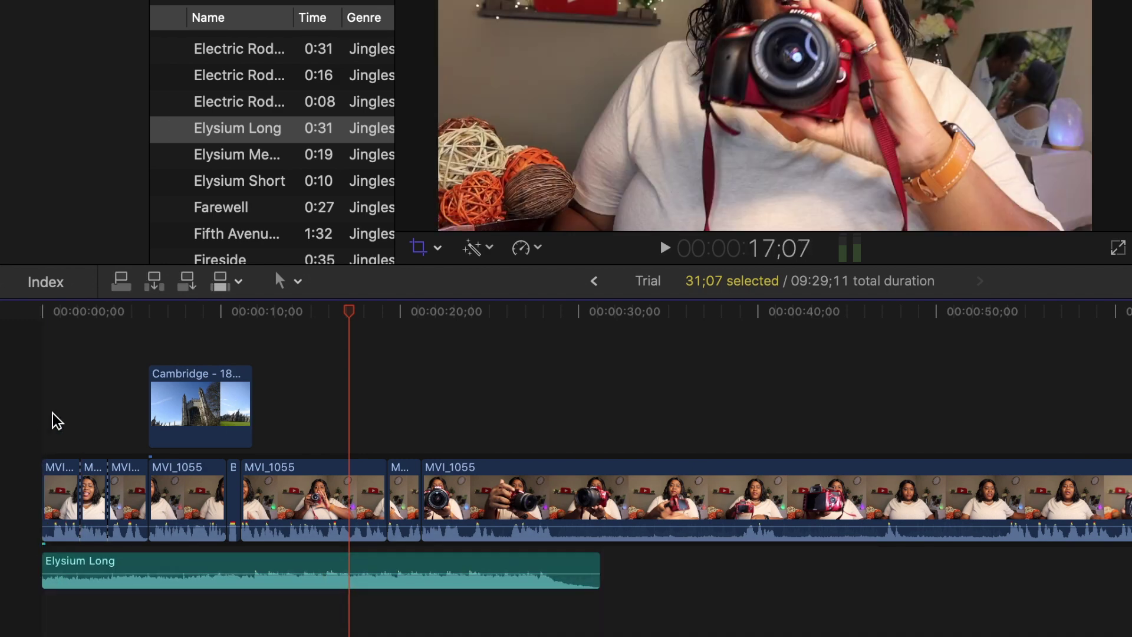
pyautogui.press('Home')
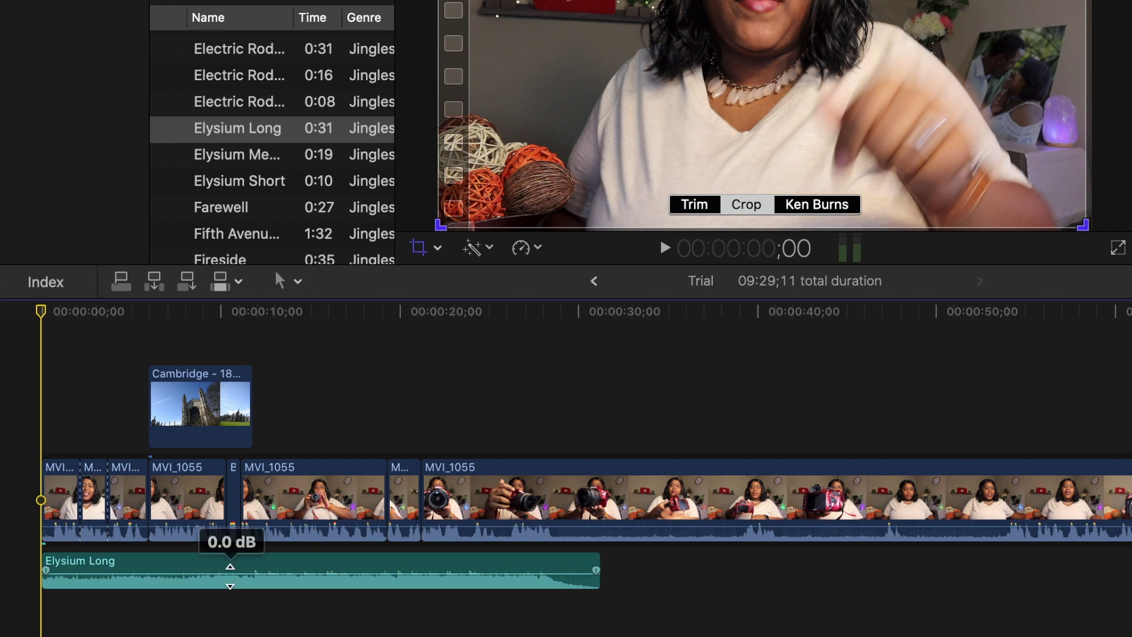
pyautogui.moveTo(228, 579)
pyautogui.mouseDown()
pyautogui.moveTo(228, 590)
pyautogui.moveTo(225, 564)
pyautogui.mouseUp()
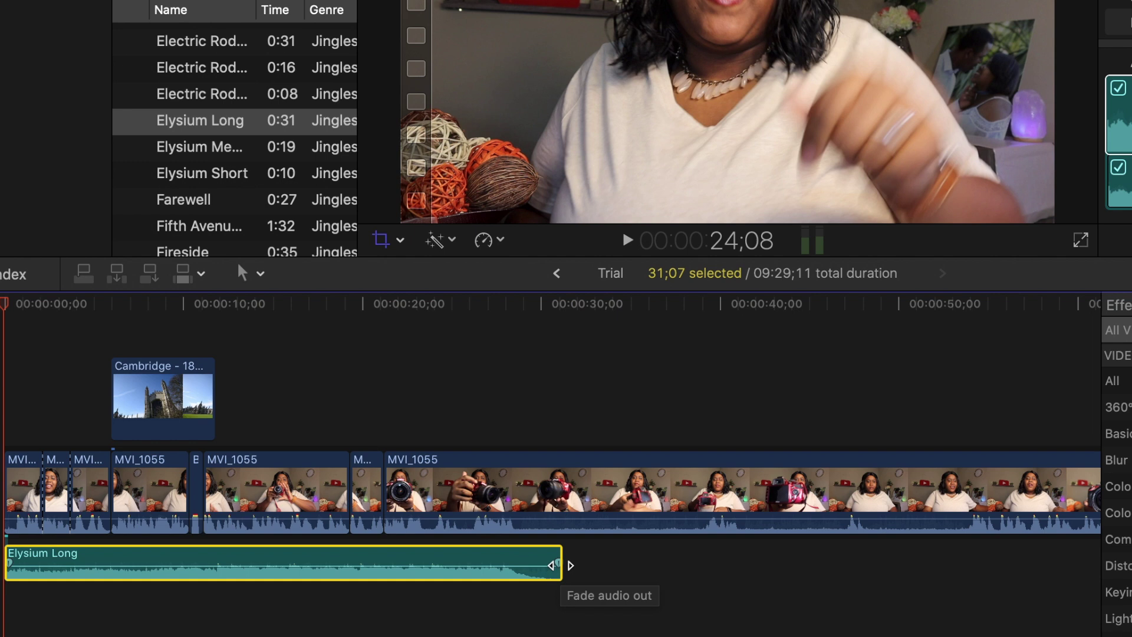
# - Lengthen the audio fade-out at the end of the Elysium Long clip and select its fade-in handle
pyautogui.moveTo(558, 564); pyautogui.dragTo(558, 564)
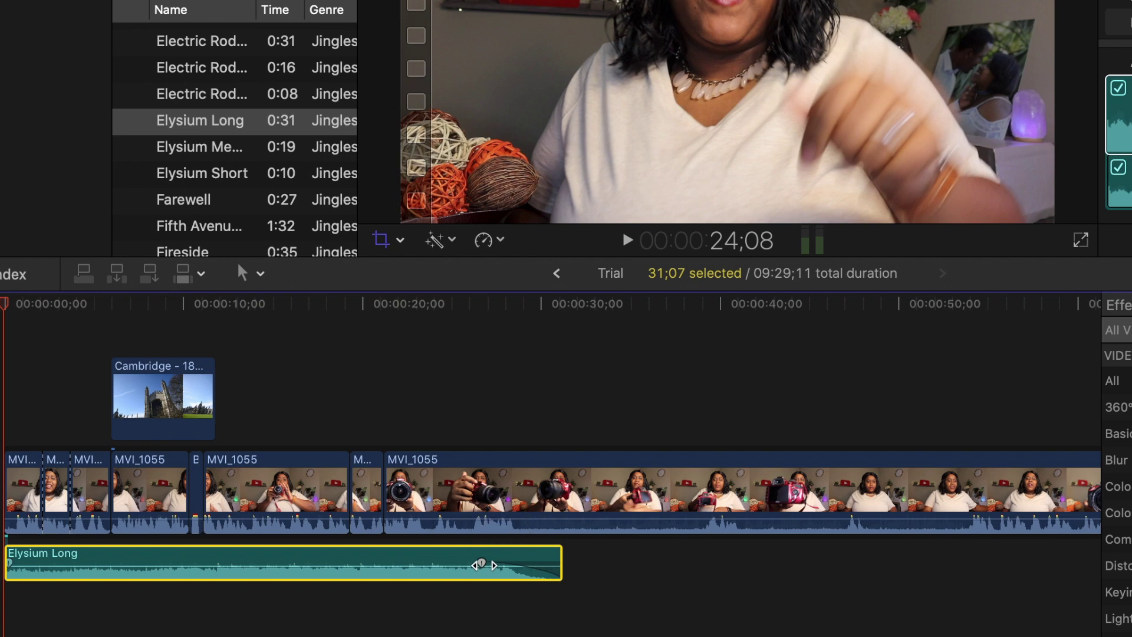
pyautogui.moveTo(364, 565); pyautogui.dragTo(363, 565)
pyautogui.click(12, 563)
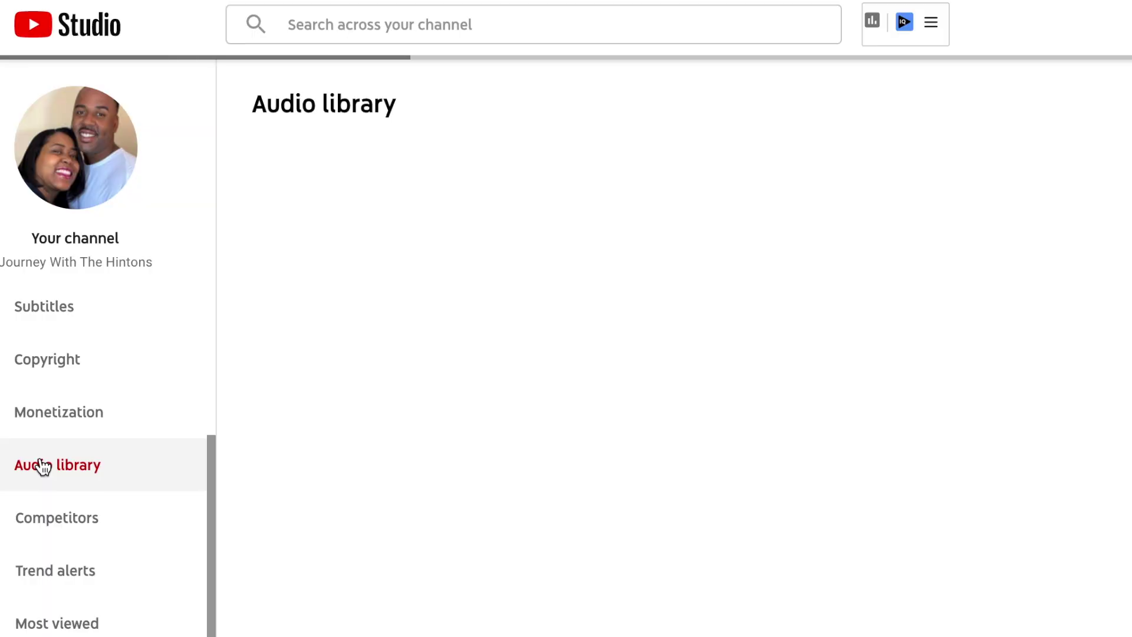
# - Switch to YouTube Studio and browse the music tracks in the audio library
pyautogui.scroll(-15, 875, 361)
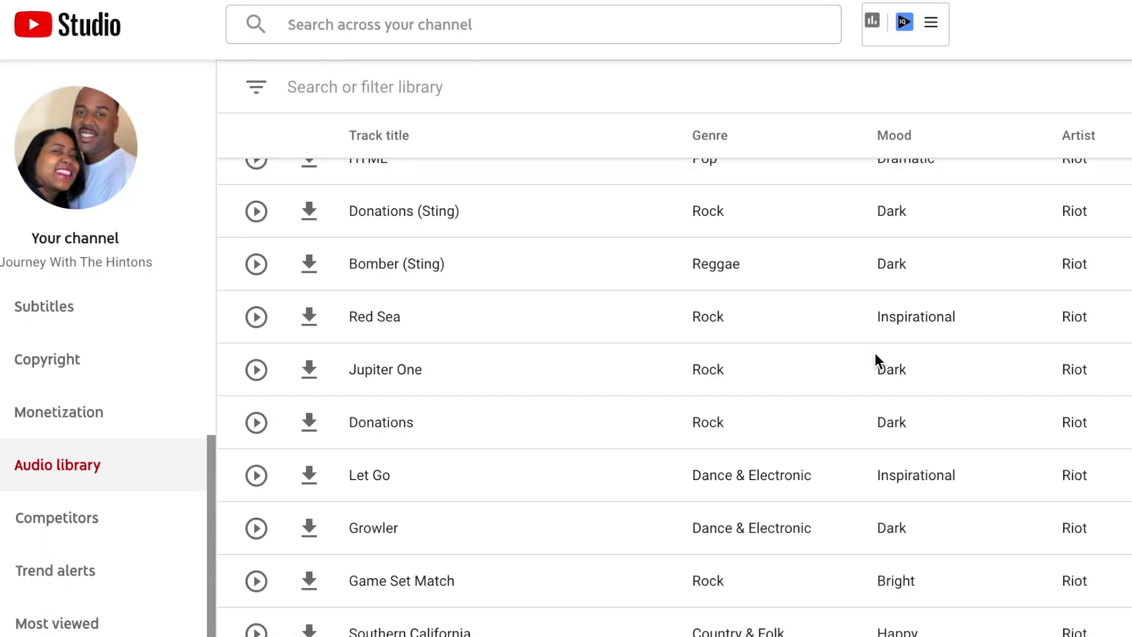
pyautogui.scroll(-10, 876, 357)
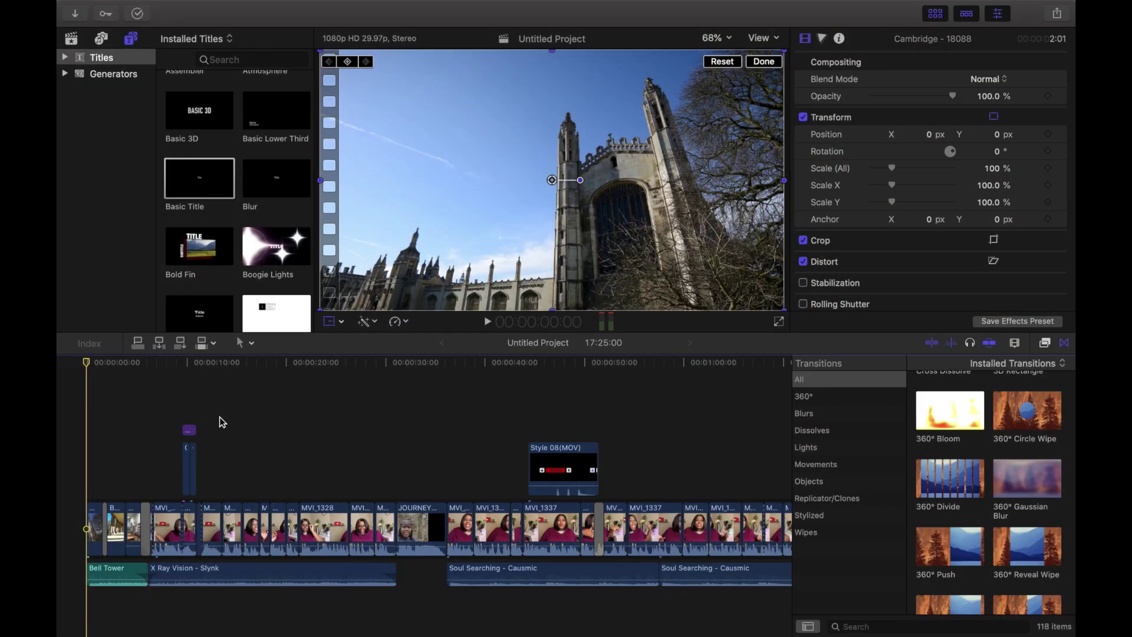
# - Switch to Final Cut Pro and review the clips, titles and music along the Untitled Project timeline from its beginning
pyautogui.hscroll(5, 220, 422)
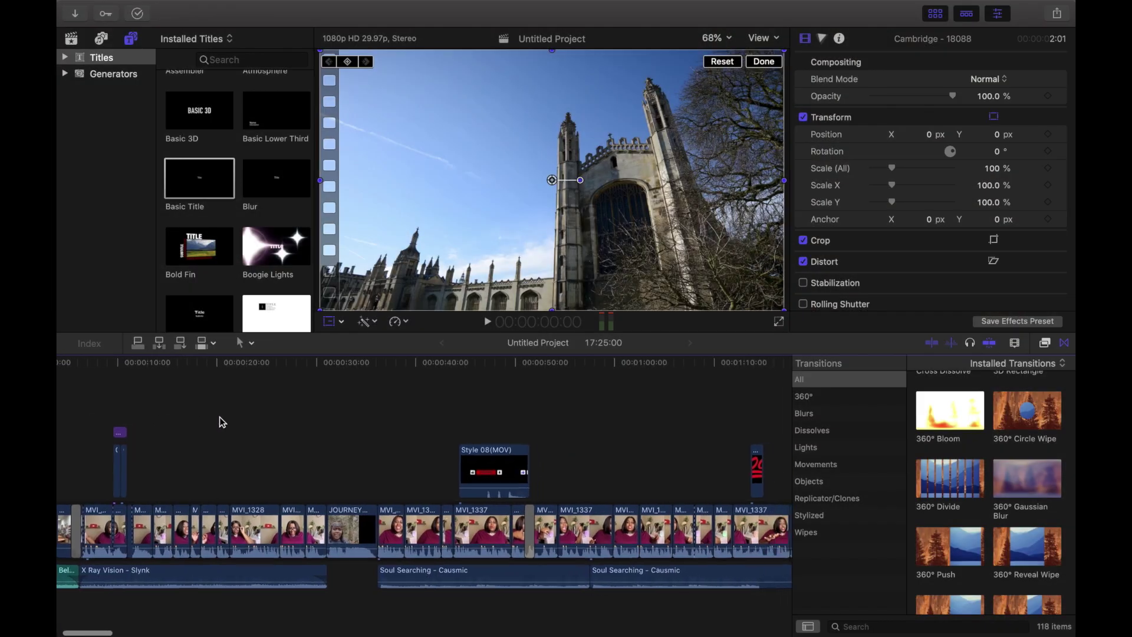
pyautogui.hscroll(15, 222, 422)
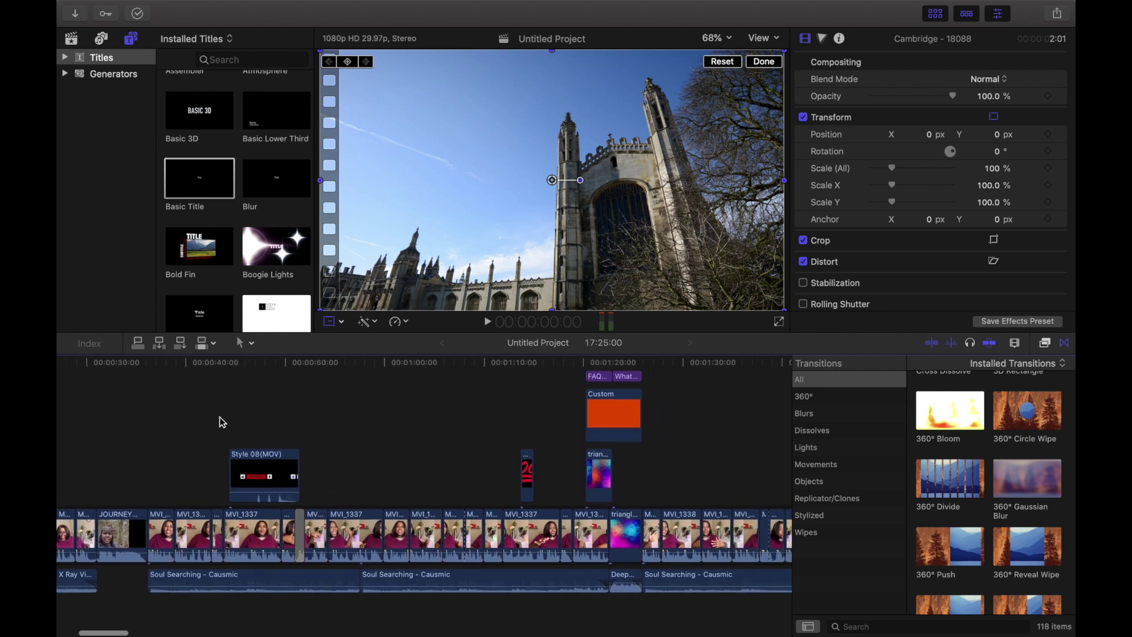
pyautogui.hscroll(10, 223, 422)
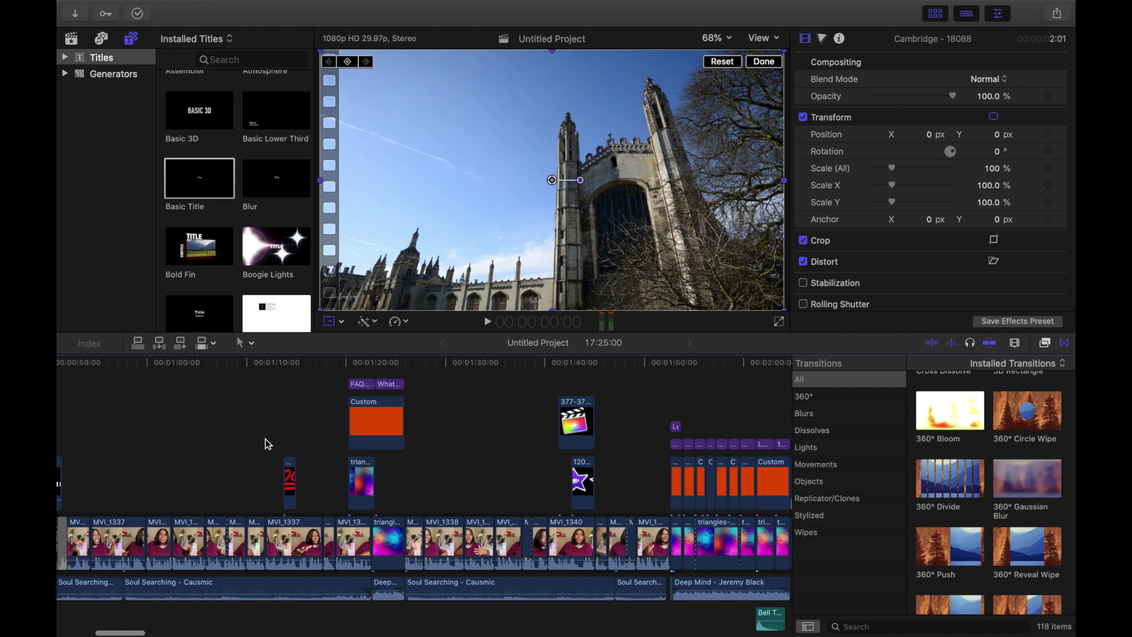
pyautogui.hscroll(12, 269, 444)
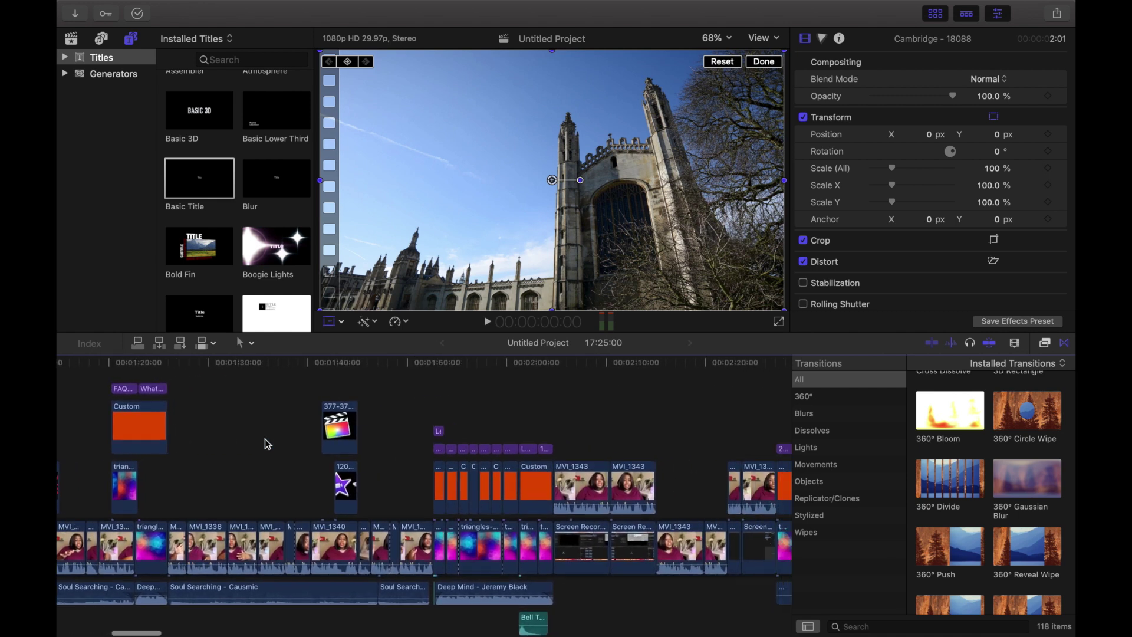
pyautogui.hscroll(15, 269, 444)
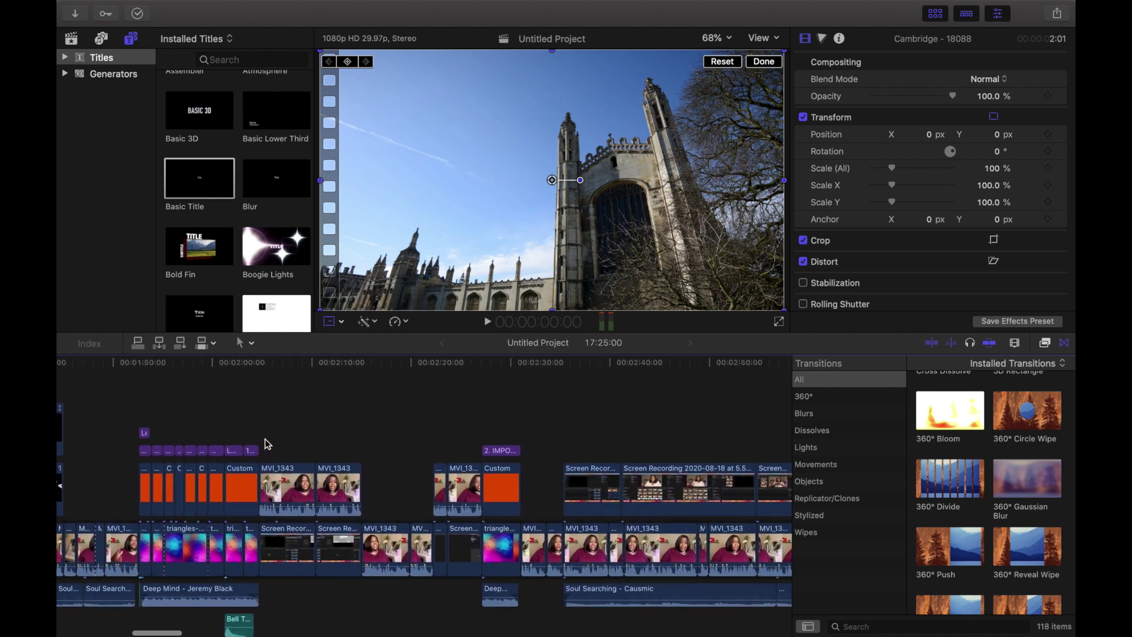
pyautogui.hscroll(12, 269, 444)
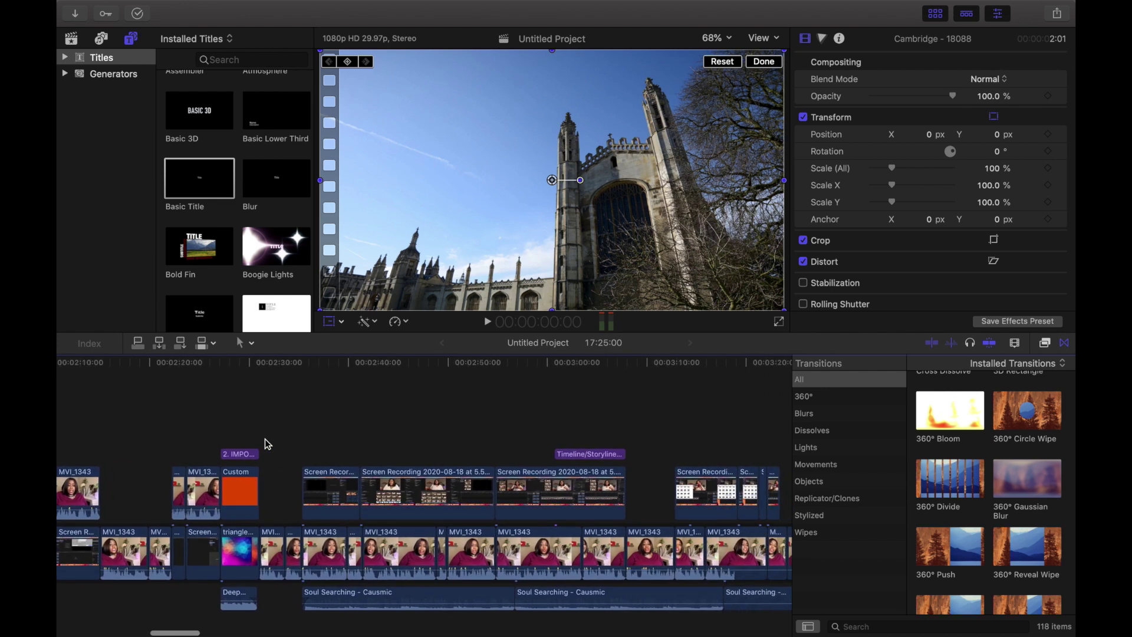
pyautogui.hscroll(15, 268, 444)
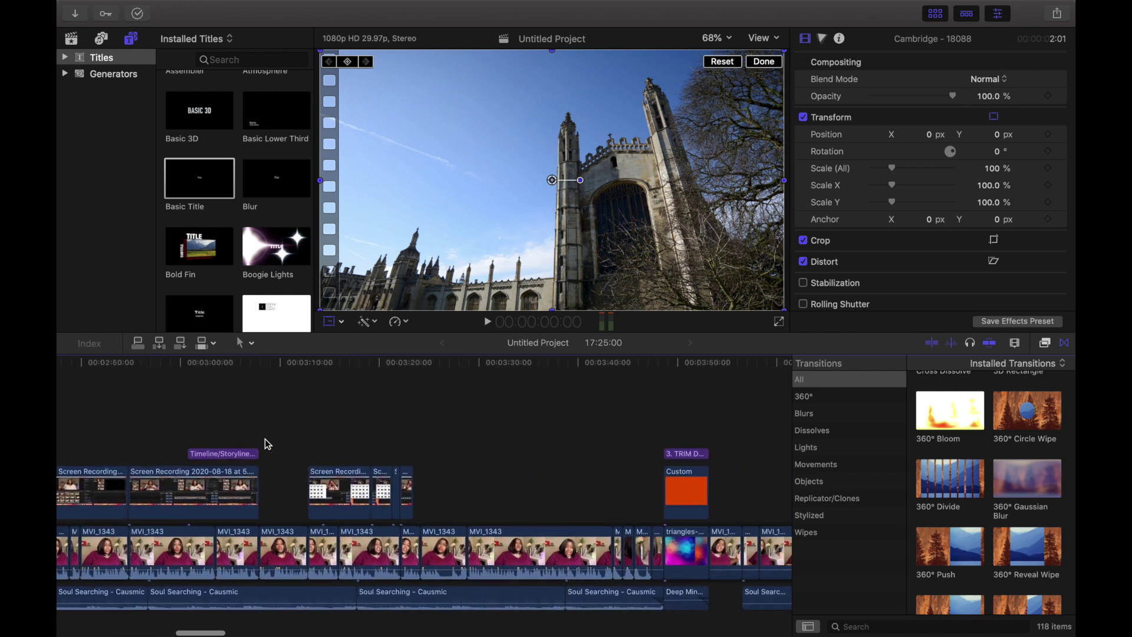
pyautogui.hscroll(15, 267, 444)
pyautogui.hscroll(4, 264, 444)
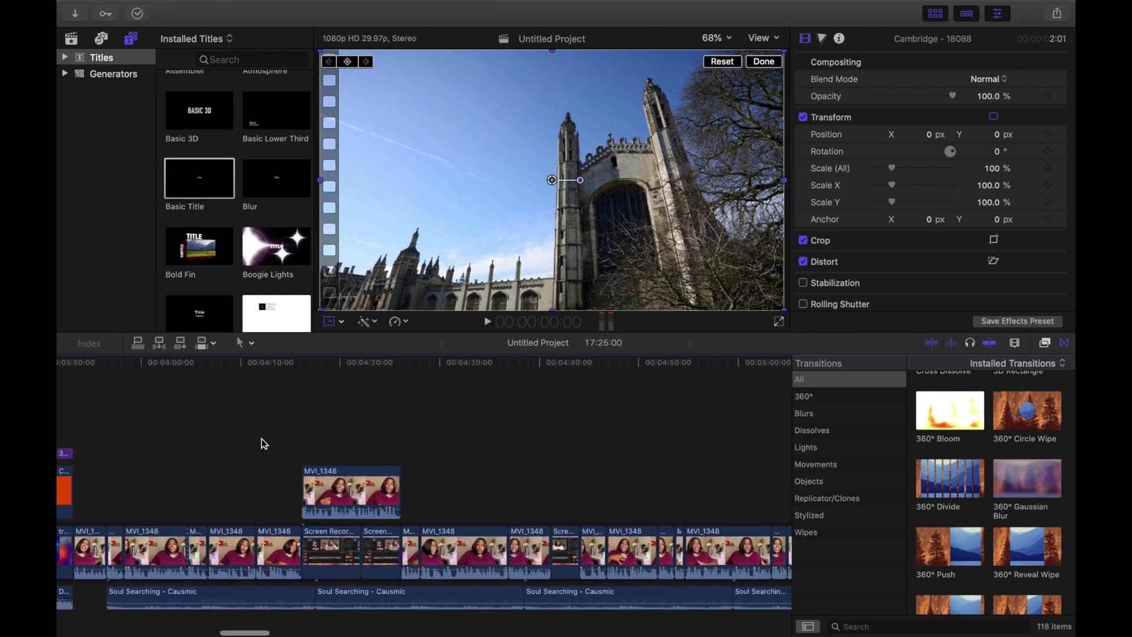
pyautogui.hscroll(6, 264, 444)
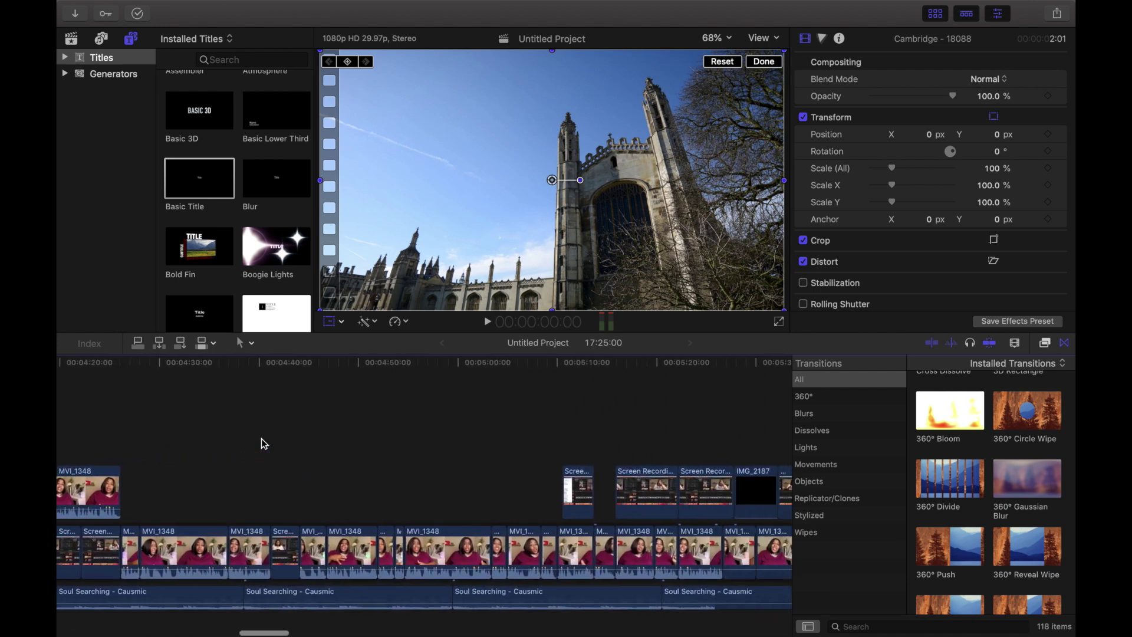
pyautogui.hscroll(12, 265, 444)
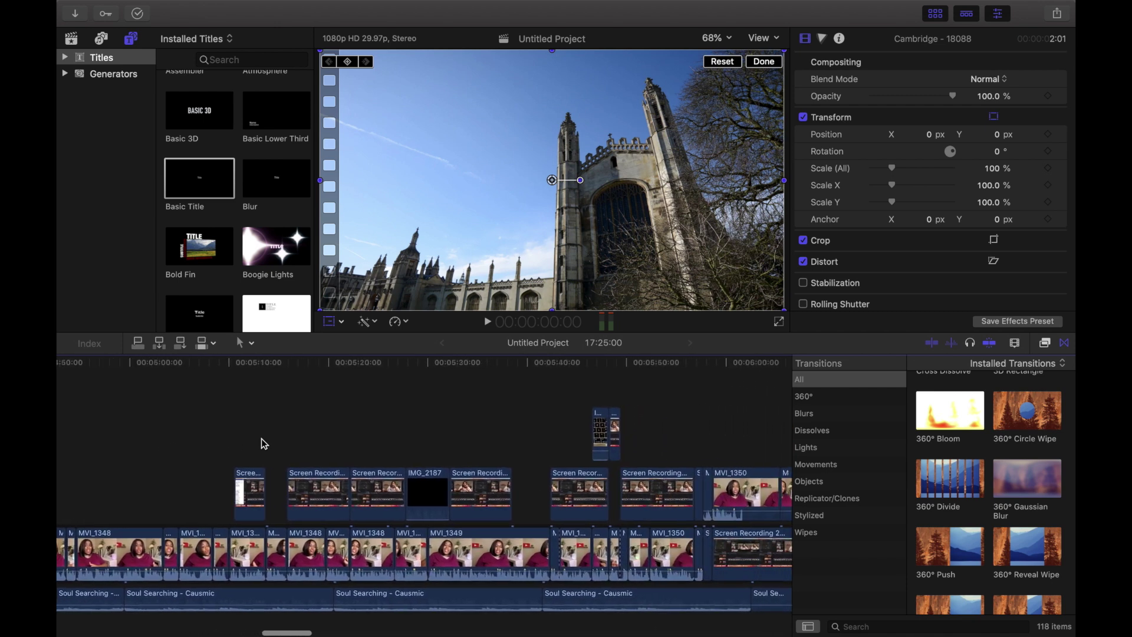
pyautogui.hscroll(12, 265, 444)
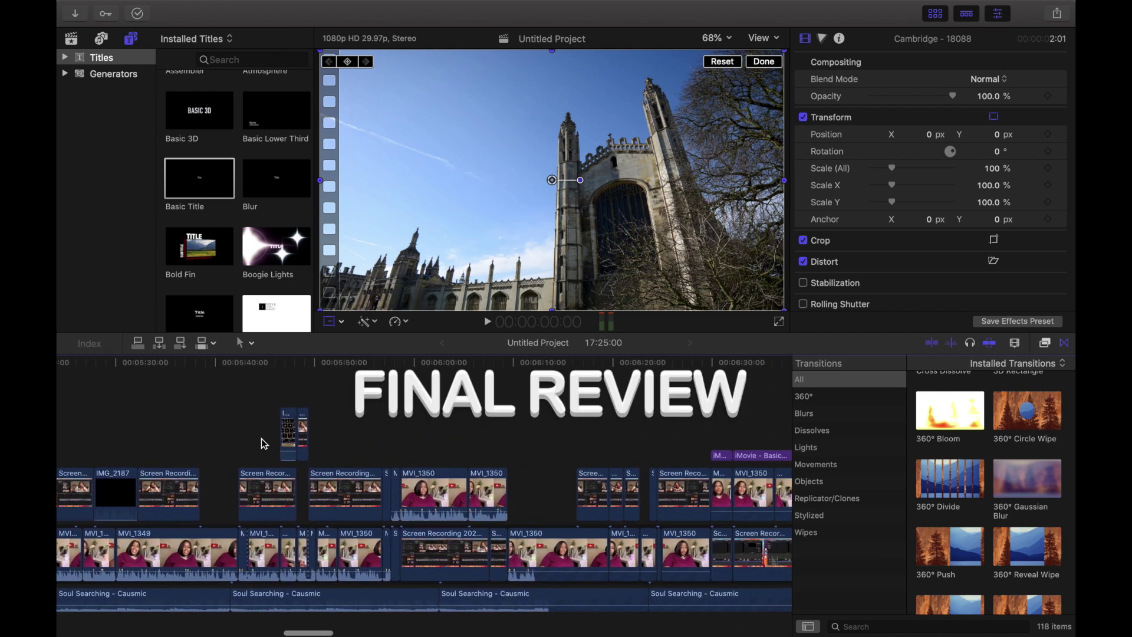
# - Review the later clips, titles and music in the Untitled Project timeline, from about the six-minute mark to the twelve-minute mark
pyautogui.hscroll(12, 265, 444)
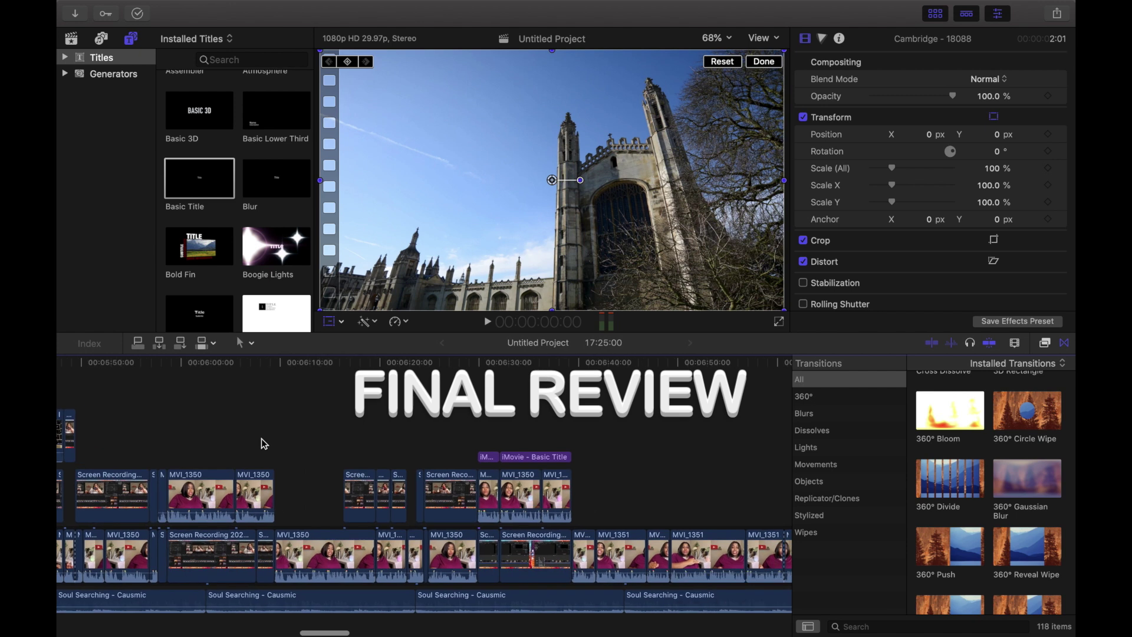
pyautogui.hscroll(12, 264, 443)
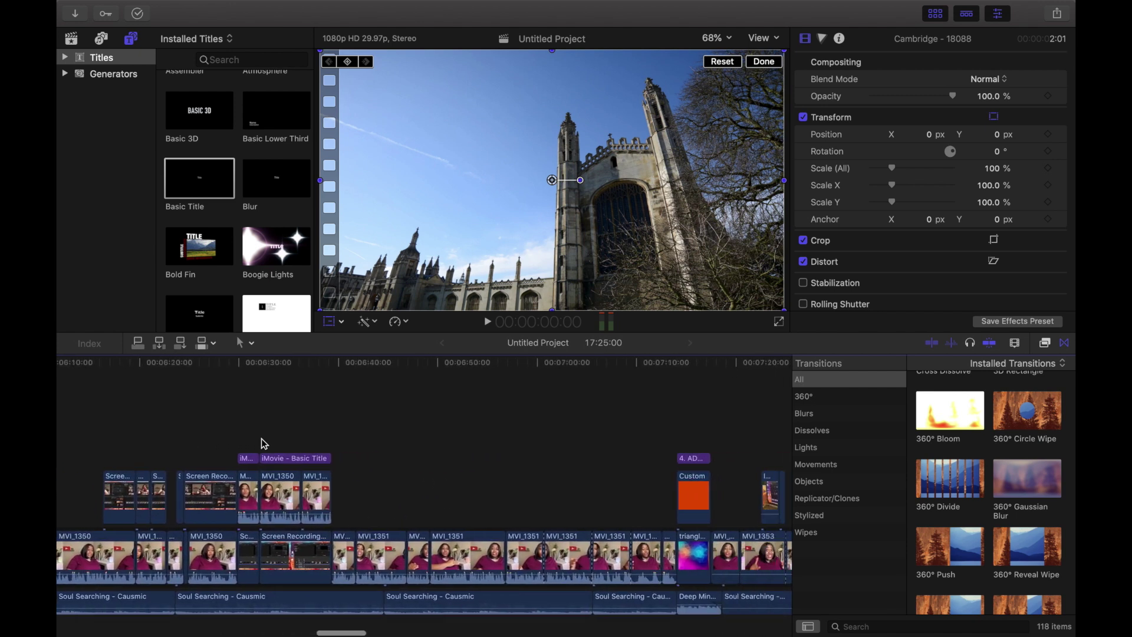
pyautogui.hscroll(12, 262, 443)
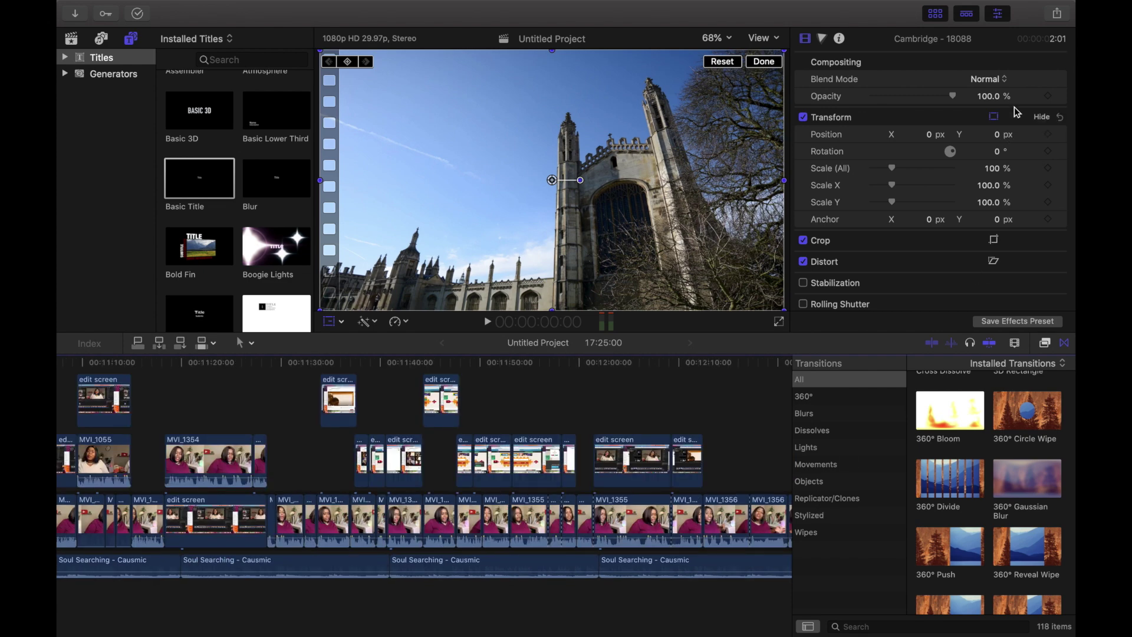
# - Start exporting the Untitled Project with the Apple Devices 1080p preset and continue to choosing the file name and save location
pyautogui.click(1059, 14)
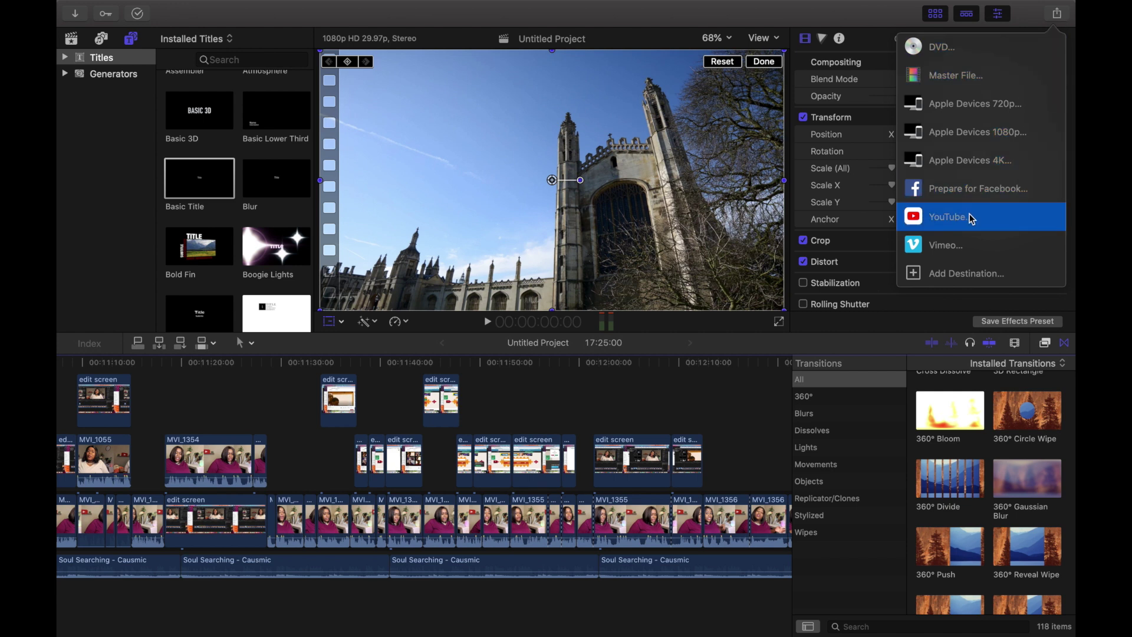
pyautogui.click(1027, 144)
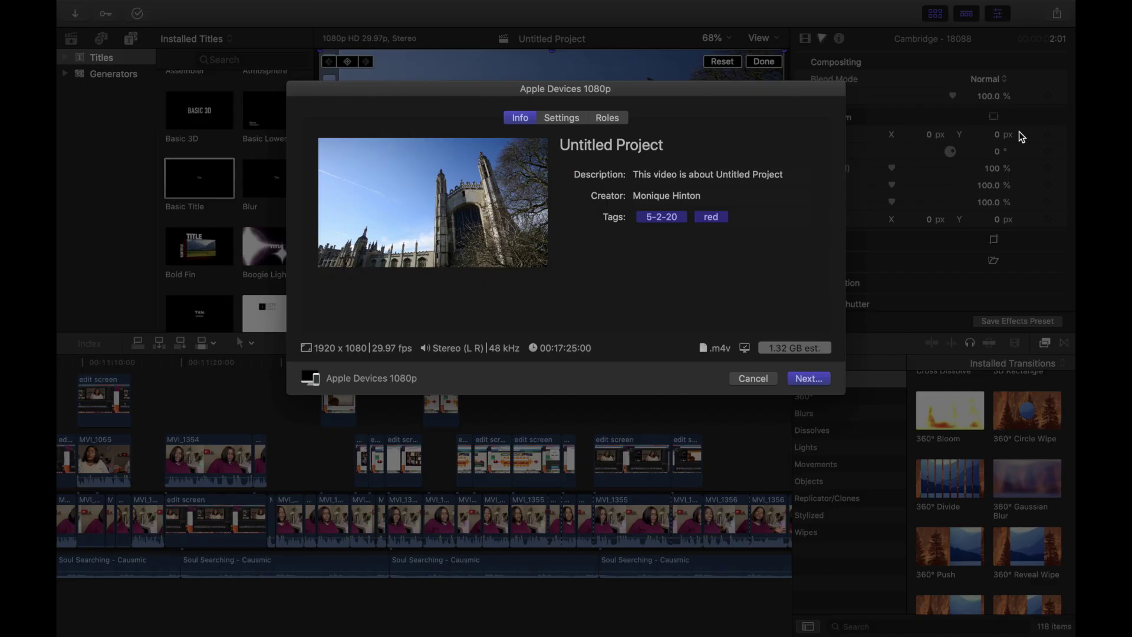
pyautogui.click(816, 383)
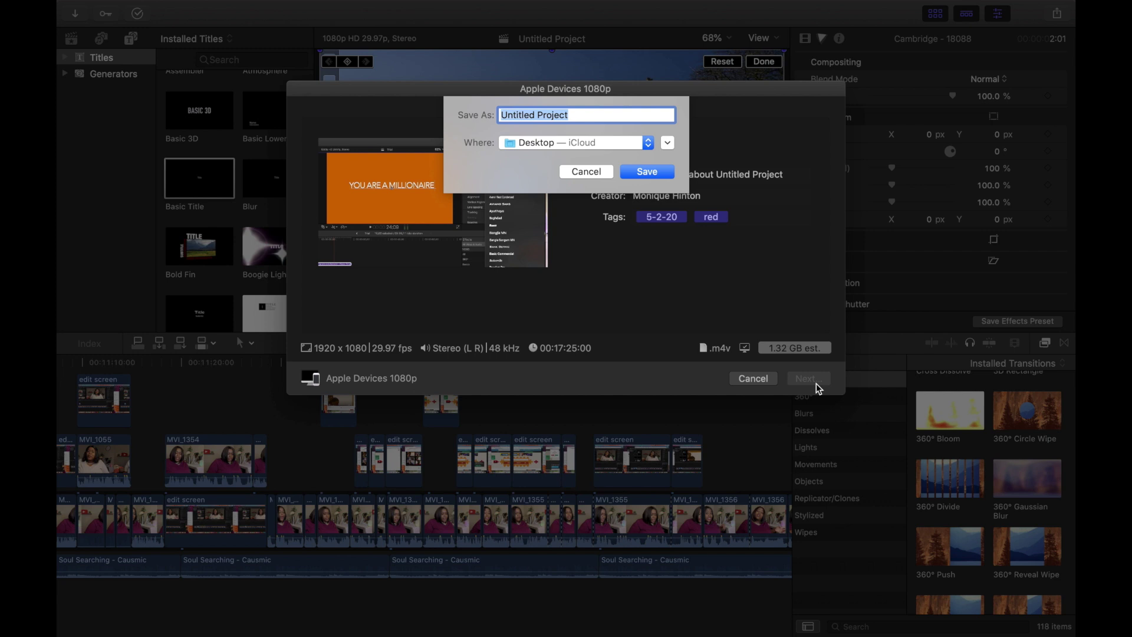